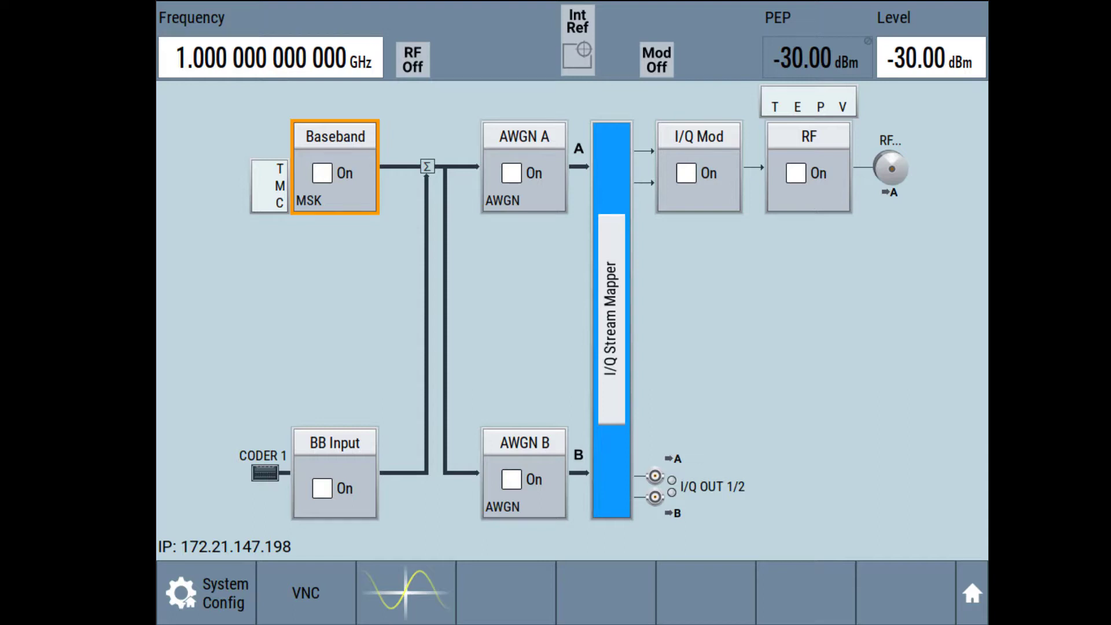
Step: Open Custom Digital Mod under Baseband and set the symbol rate to 100 Msym/s
{"action": "left_click", "coordinate": [319, 143]}
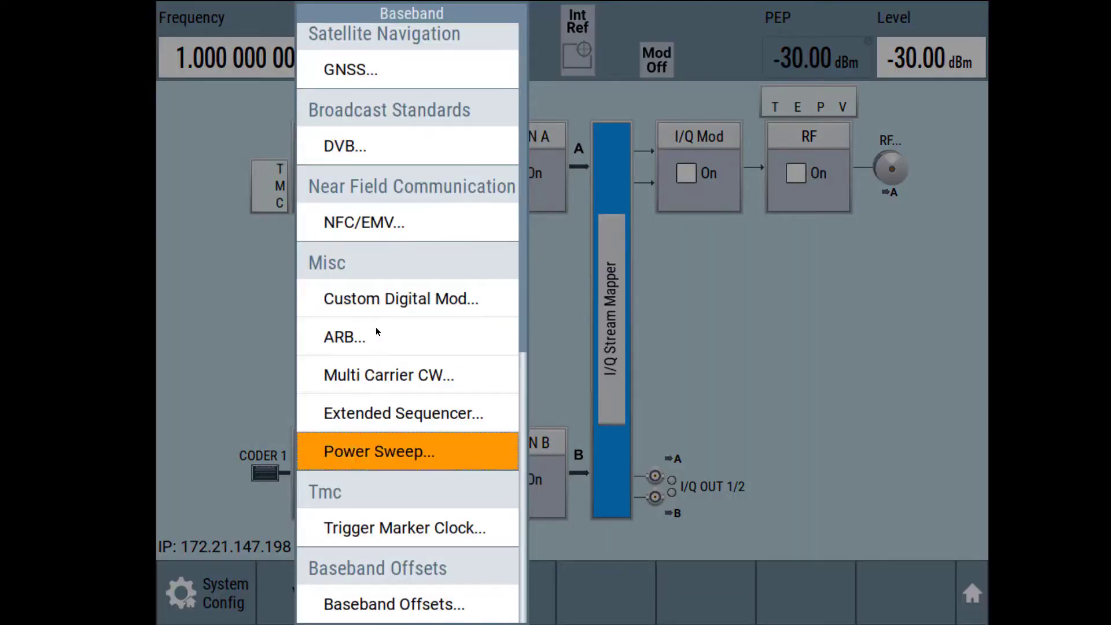
{"action": "left_click", "coordinate": [375, 306]}
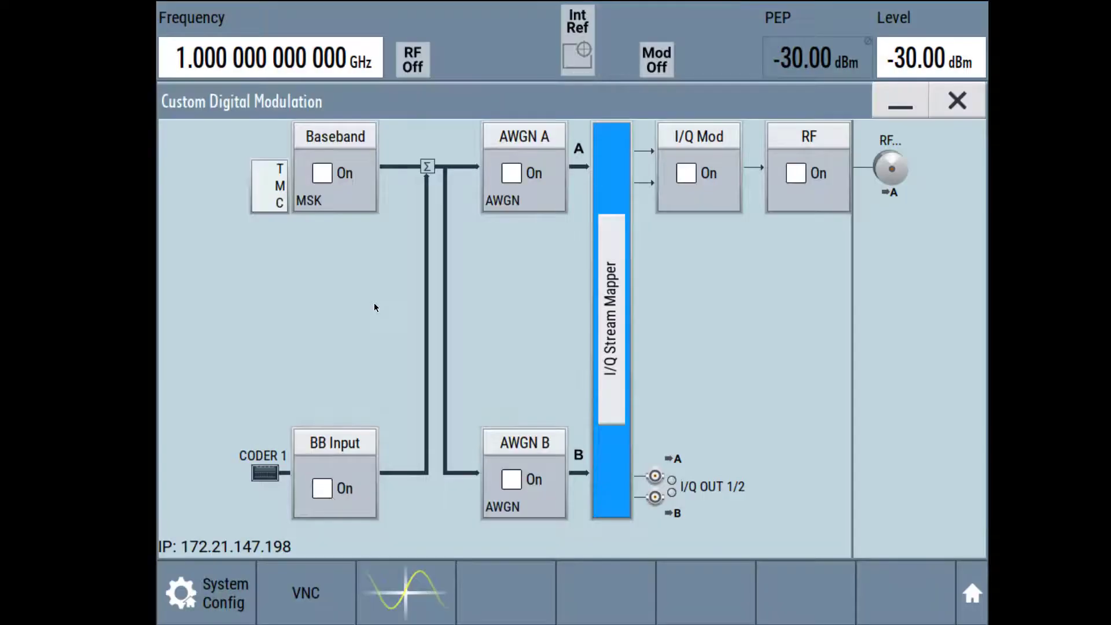
{"action": "left_click", "coordinate": [374, 304]}
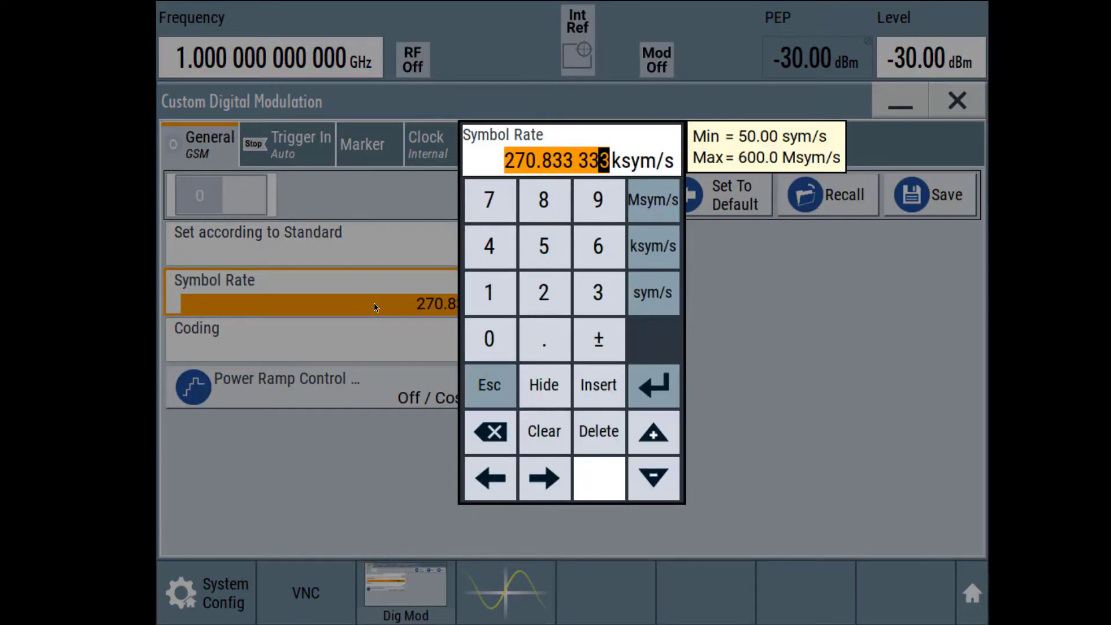
{"action": "type", "text": "100"}
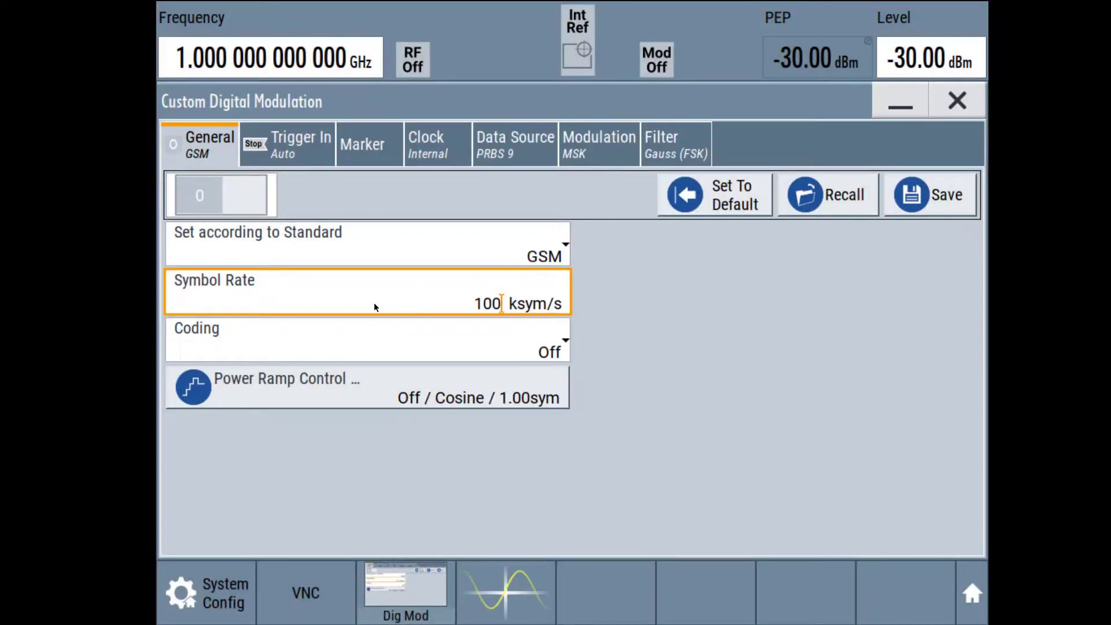
{"action": "type", "text": "e6"}
{"action": "key", "text": "Return"}
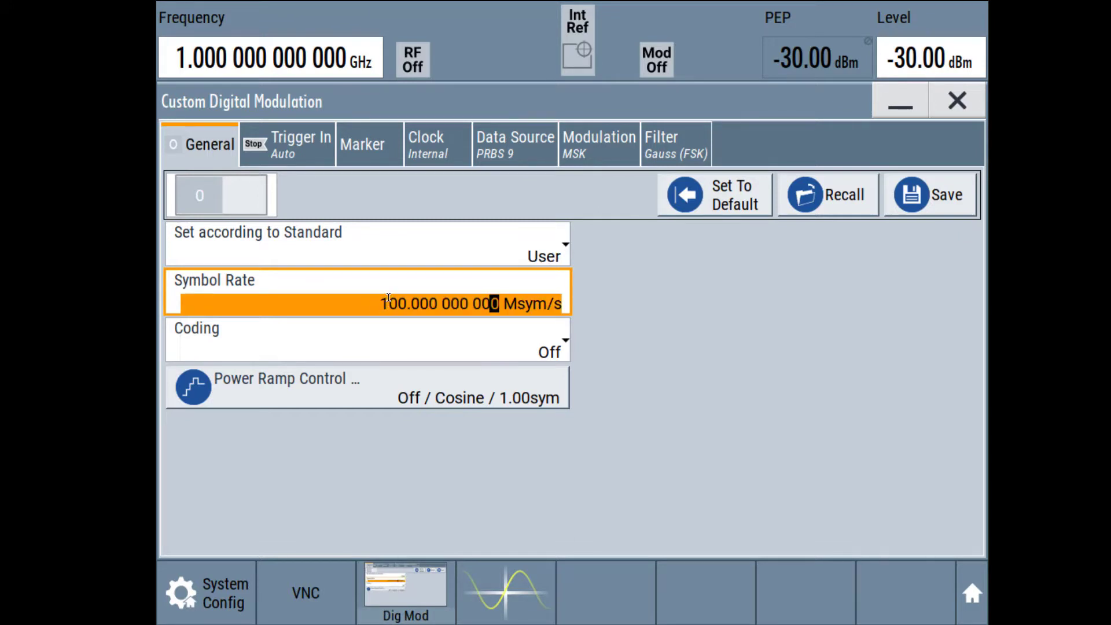
Step: Set the modulation type to QAM 64QAM
{"action": "left_click", "coordinate": [587, 148]}
{"action": "left_click", "coordinate": [598, 207]}
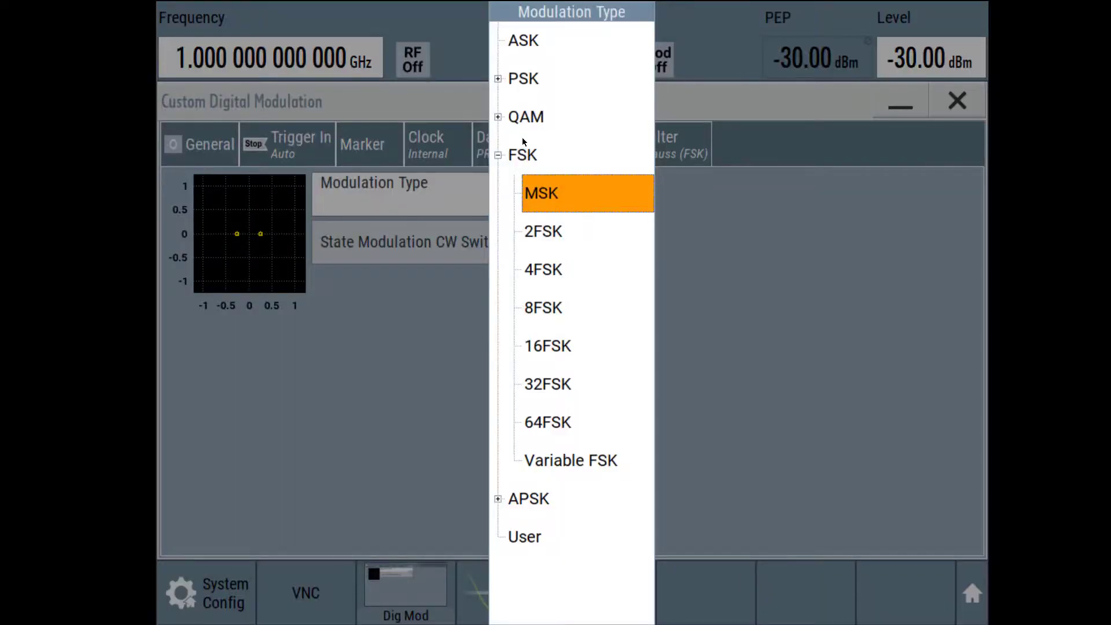
{"action": "left_click", "coordinate": [524, 121]}
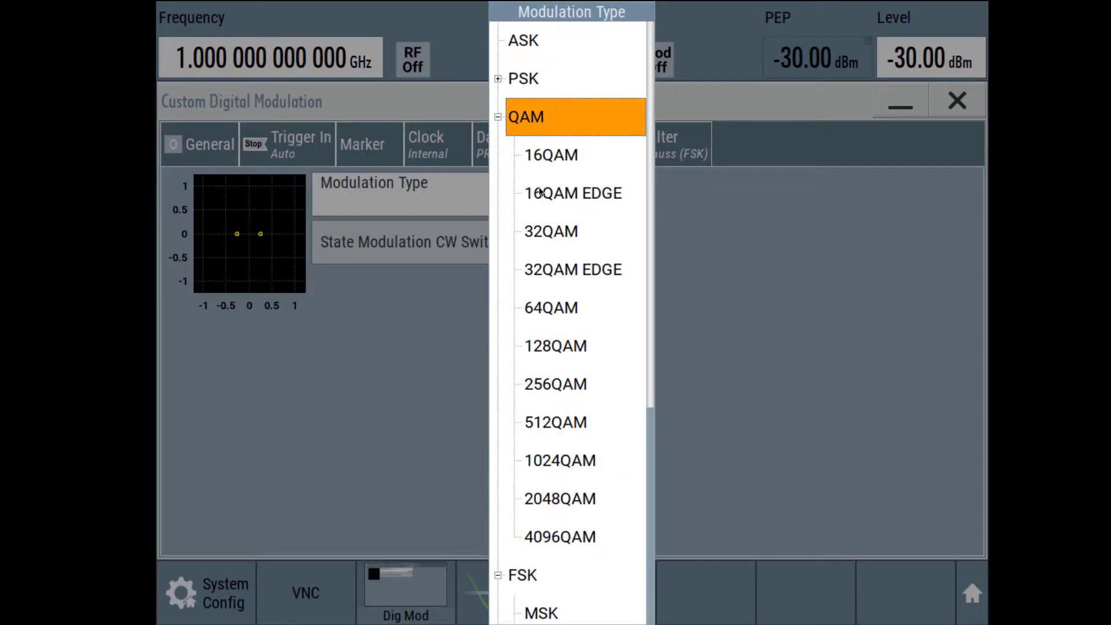
{"action": "left_click", "coordinate": [550, 311]}
Step: Use a Root Cosine filter with a 0.25 roll-off factor
{"action": "left_click", "coordinate": [664, 145]}
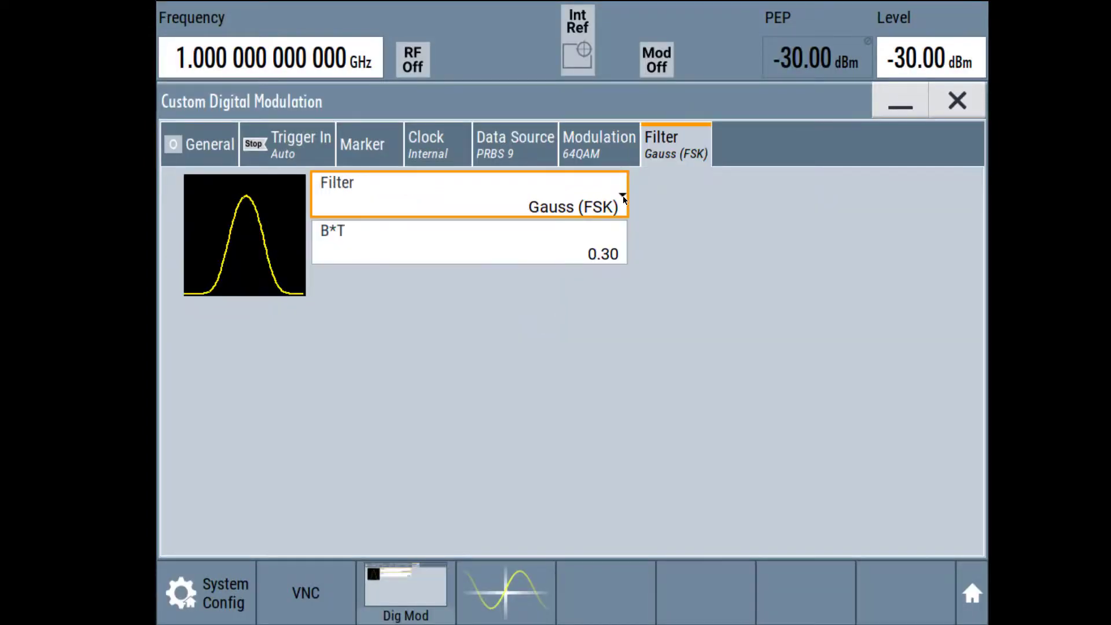
{"action": "left_click", "coordinate": [584, 205]}
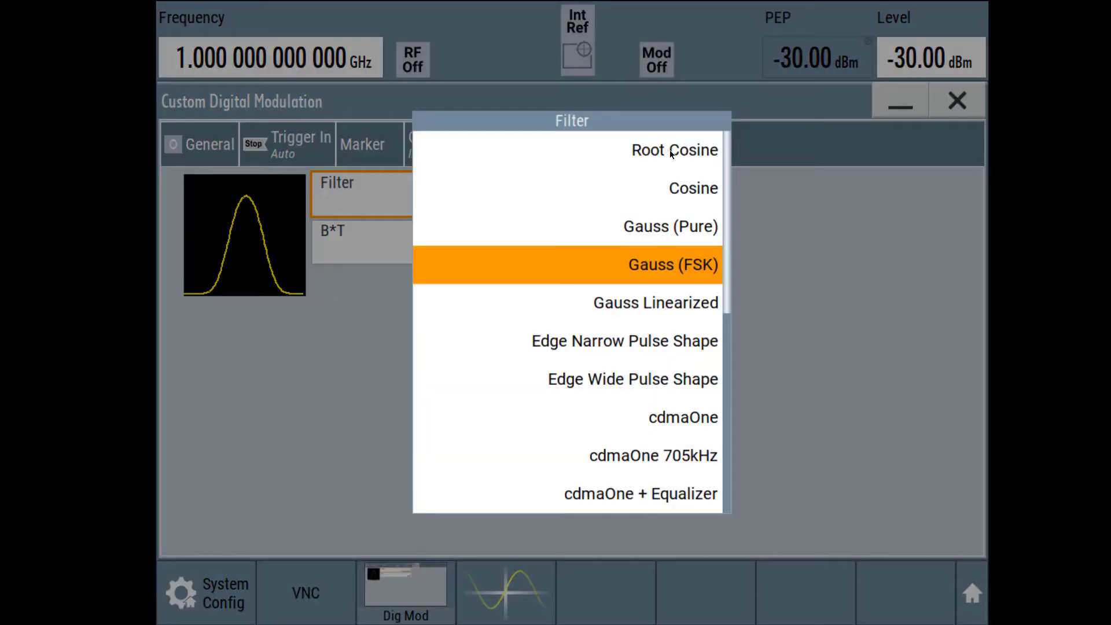
{"action": "left_click", "coordinate": [671, 150]}
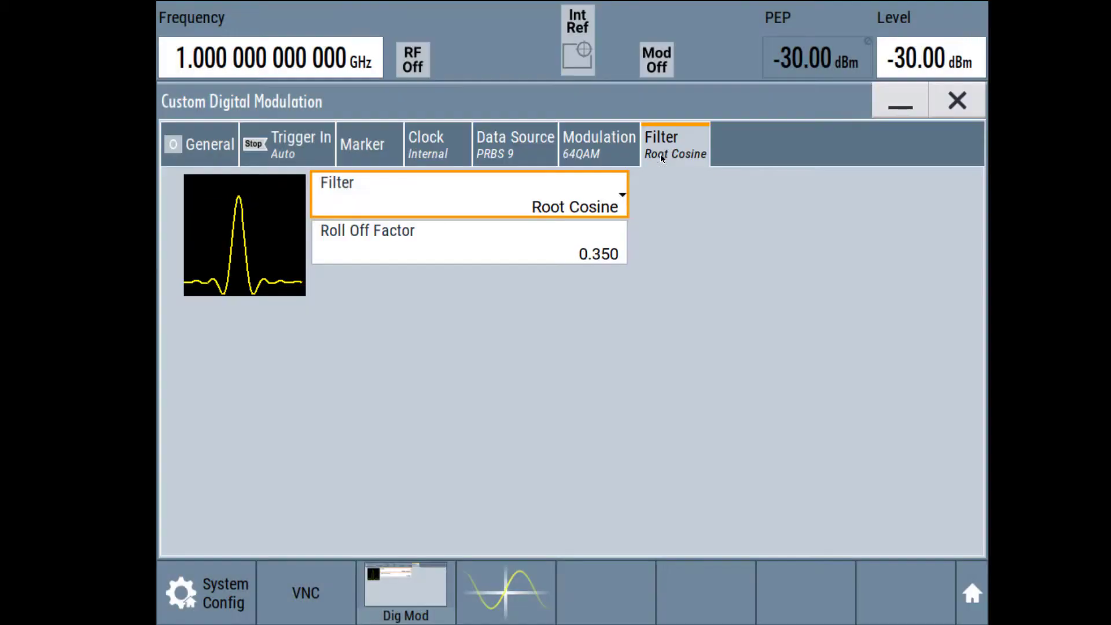
{"action": "left_click", "coordinate": [551, 251]}
{"action": "type", "text": ".25"}
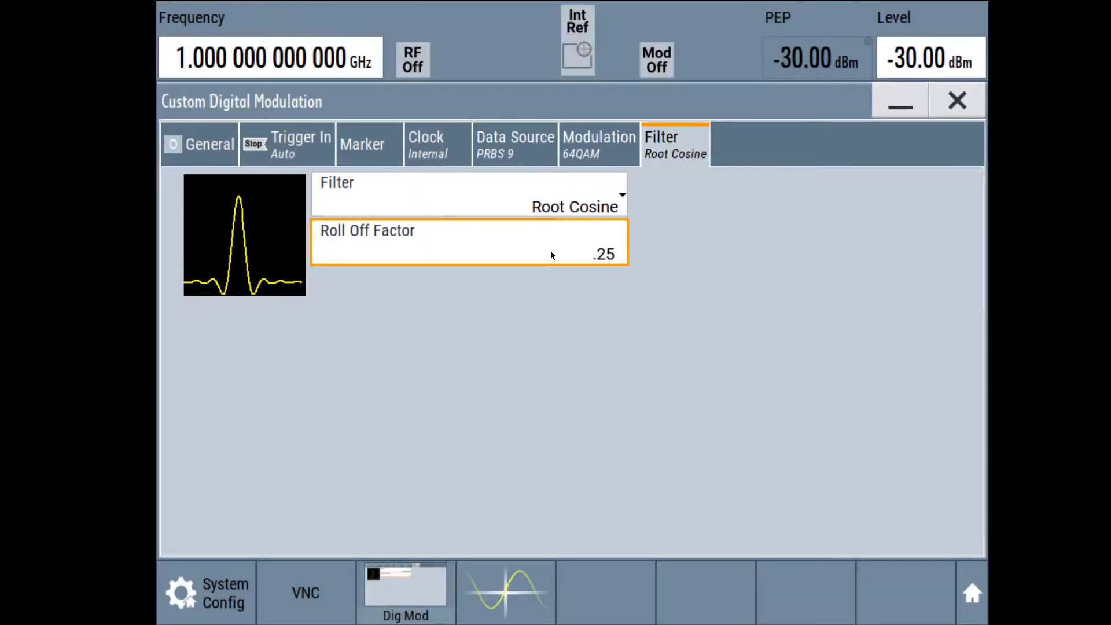
{"action": "key", "text": "Return"}
Step: Set the data source to PRBS 23
{"action": "left_click", "coordinate": [518, 142]}
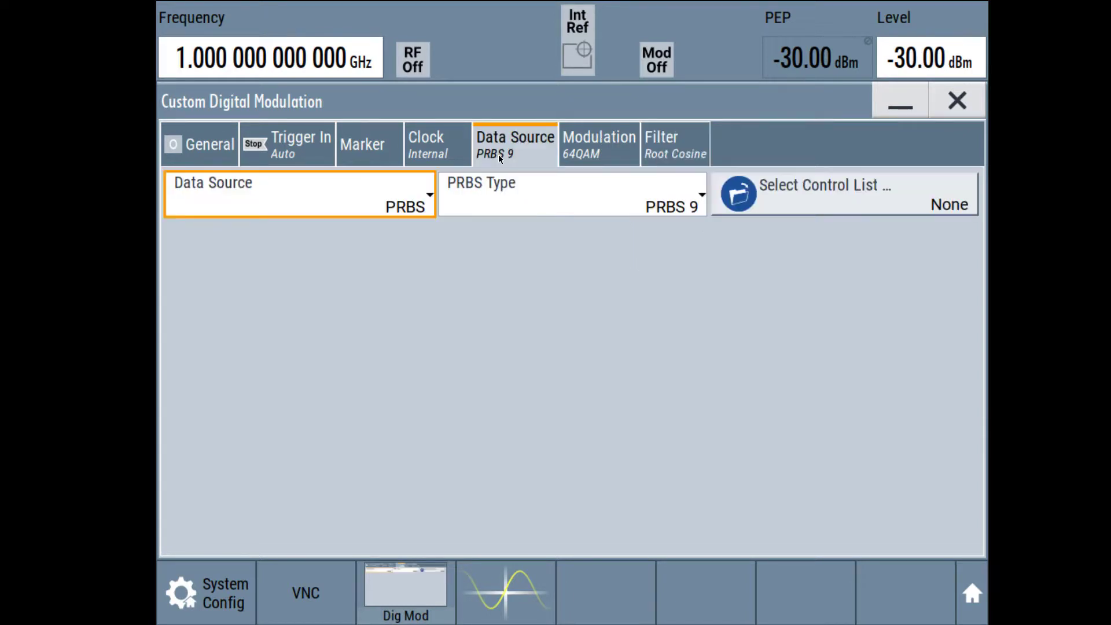
{"action": "left_click", "coordinate": [676, 206]}
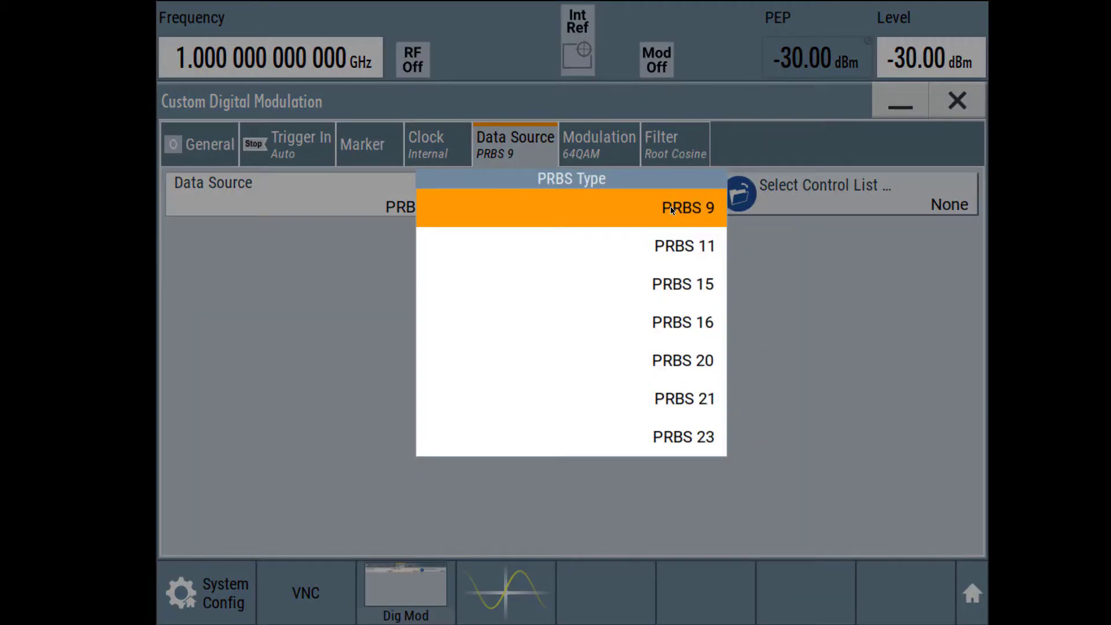
{"action": "left_click", "coordinate": [678, 442]}
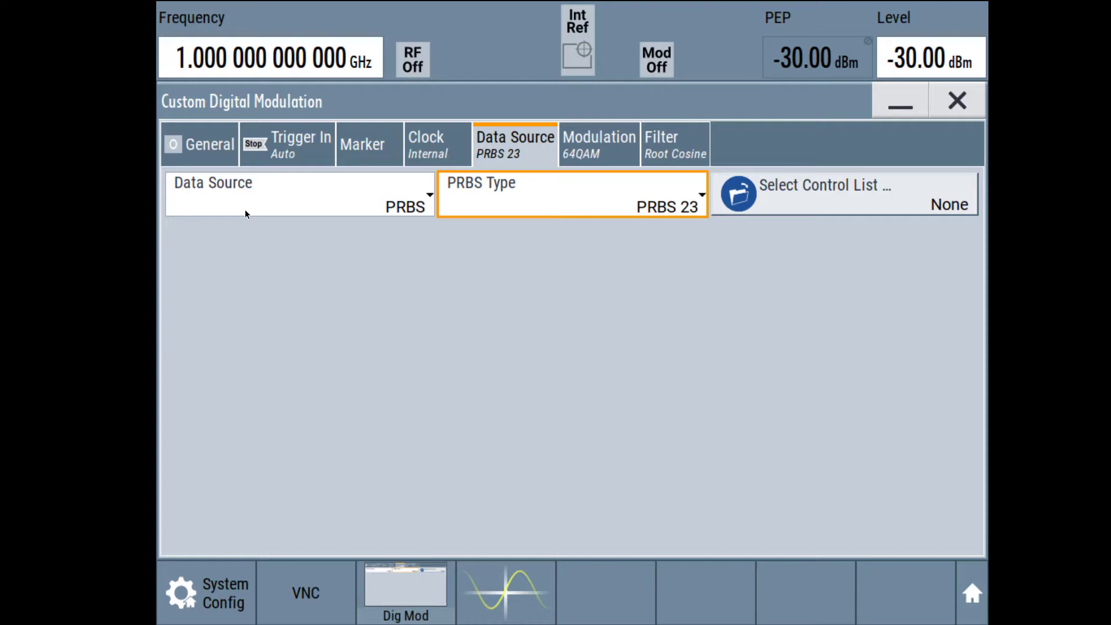
Step: Switch custom digital modulation On on the General tab and close the dialog
{"action": "left_click", "coordinate": [205, 148]}
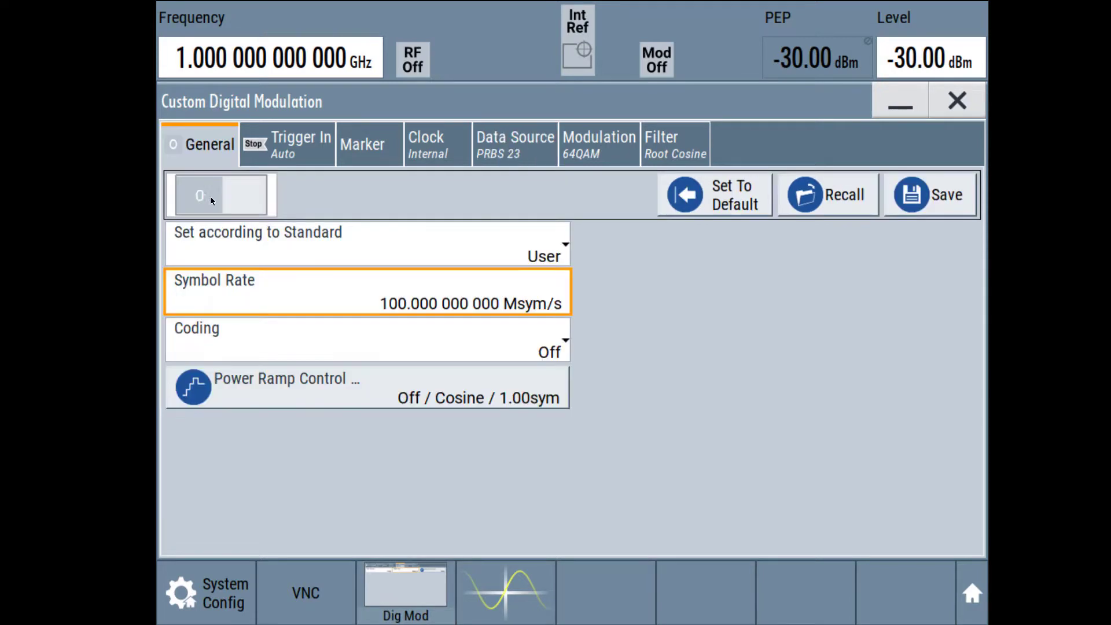
{"action": "left_click", "coordinate": [250, 200]}
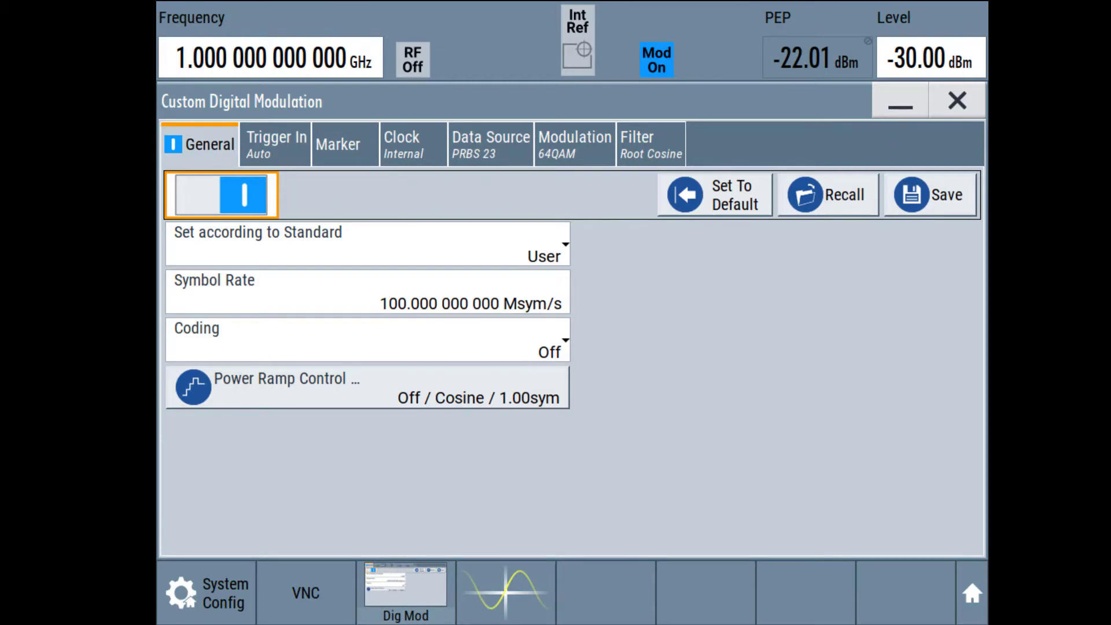
{"action": "left_click", "coordinate": [955, 102]}
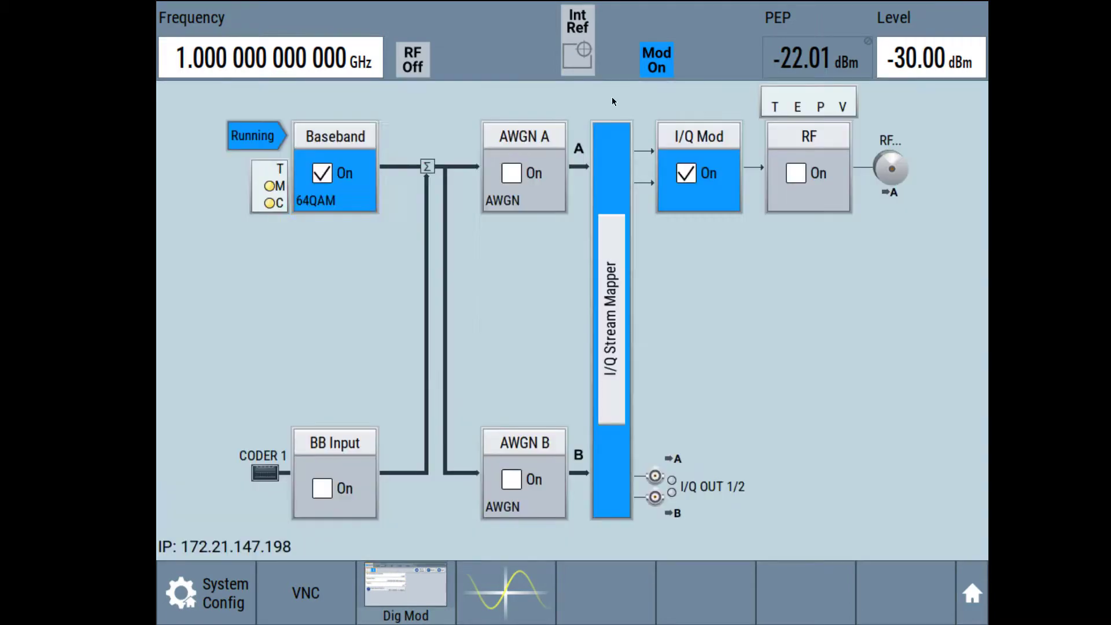
Step: Set the RF output to 14 GHz at 0 dBm and switch RF on
{"action": "left_click", "coordinate": [272, 63]}
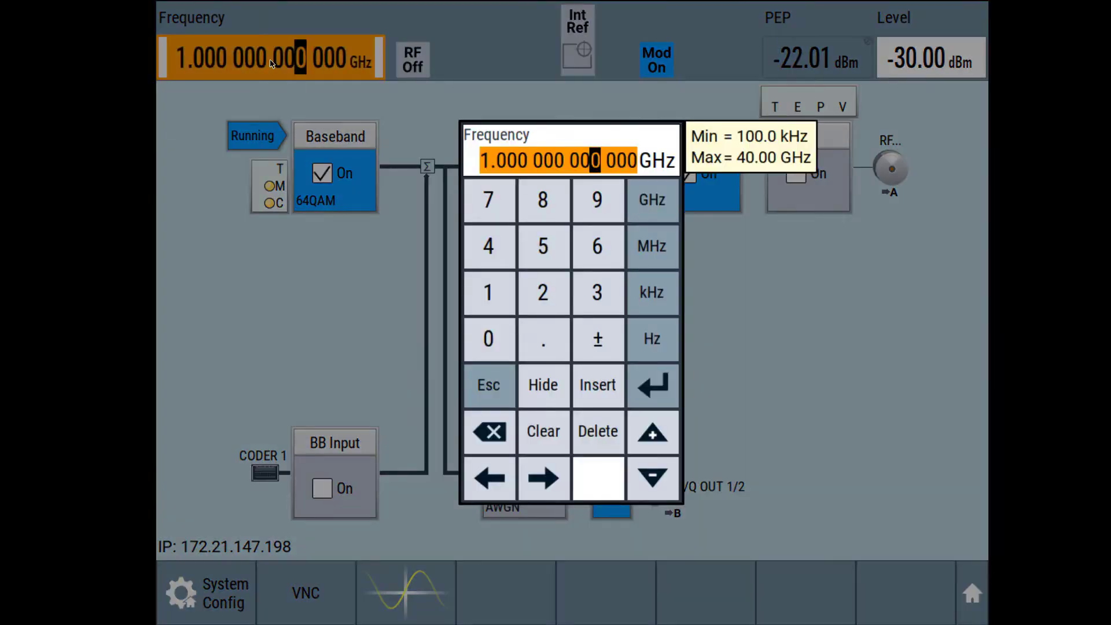
{"action": "type", "text": "14"}
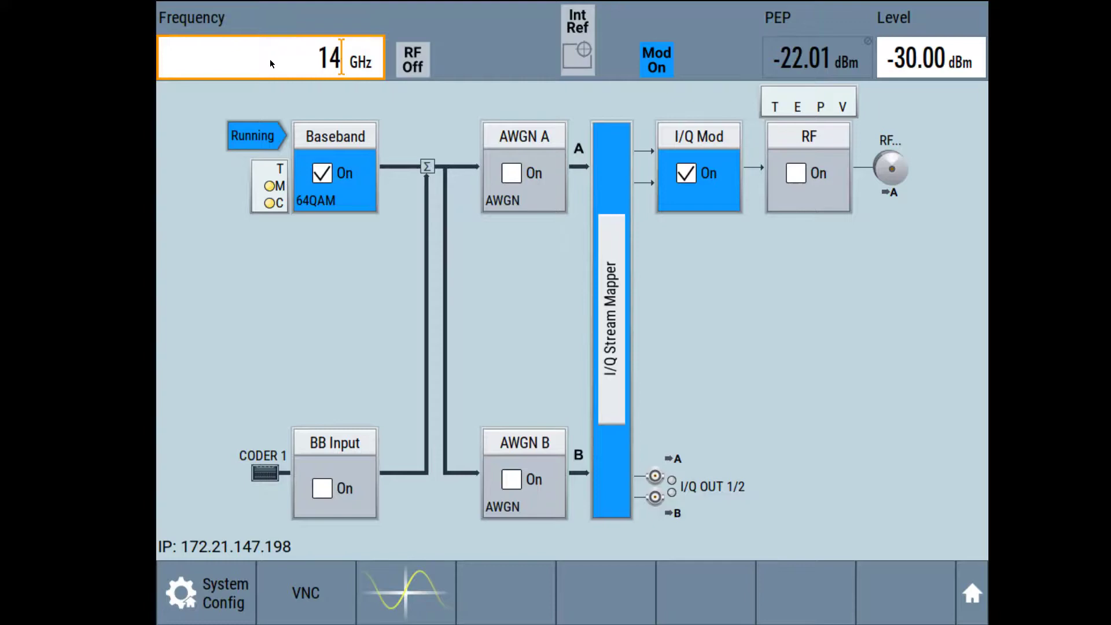
{"action": "key", "text": "Return"}
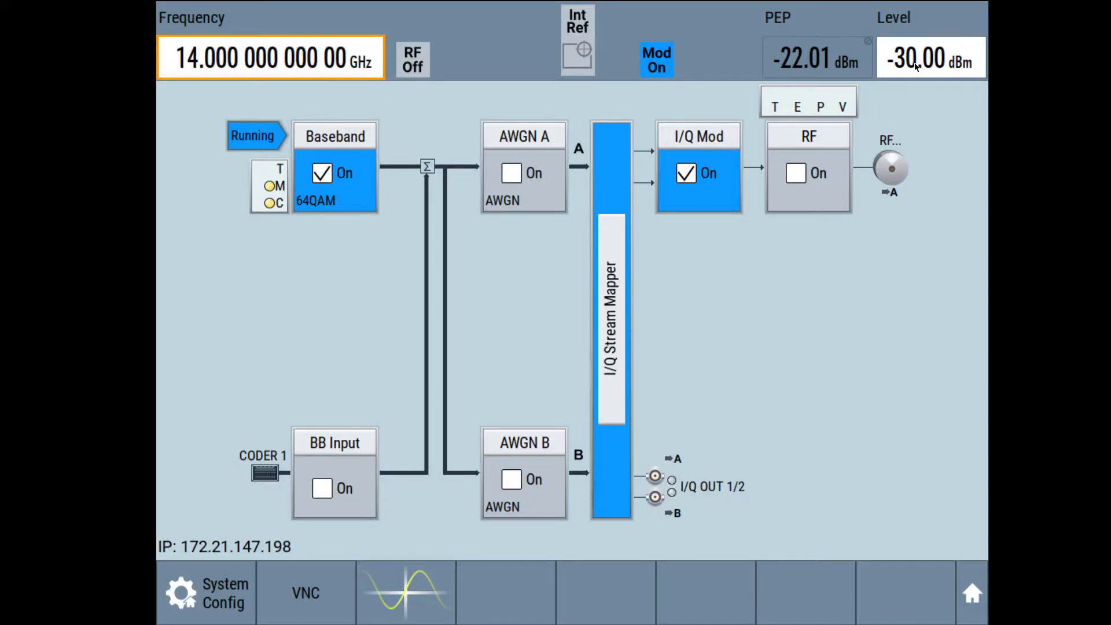
{"action": "left_click", "coordinate": [919, 63]}
{"action": "type", "text": "0"}
{"action": "key", "text": "Return"}
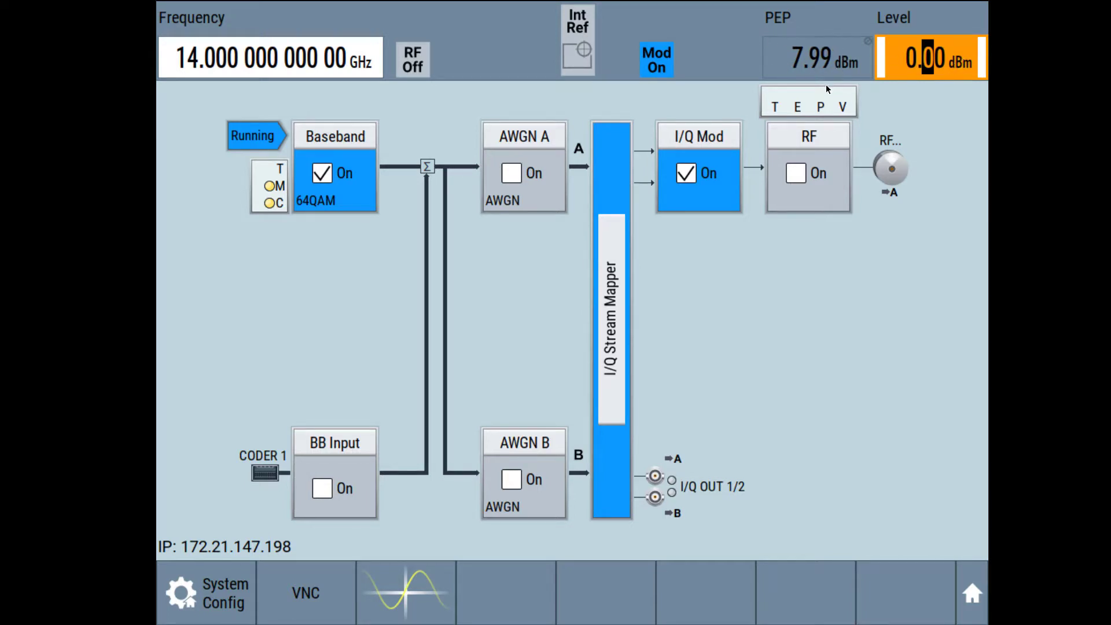
{"action": "left_click", "coordinate": [798, 177]}
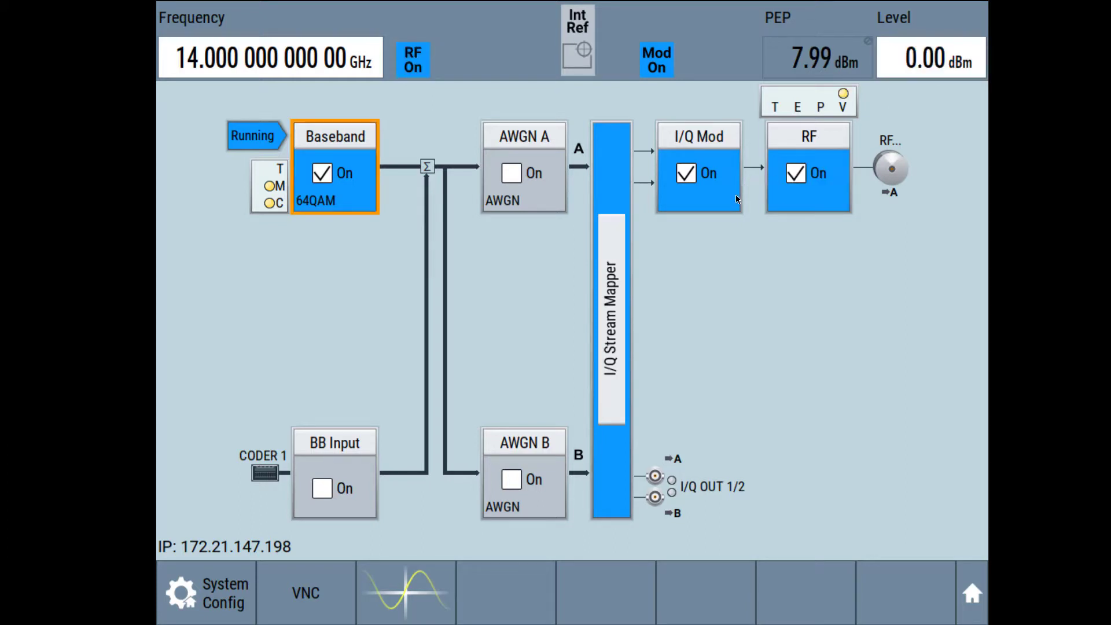
Step: Add a Power Spectrum graphic sourced from RF A and open its 0: Power display
{"action": "left_click", "coordinate": [414, 584]}
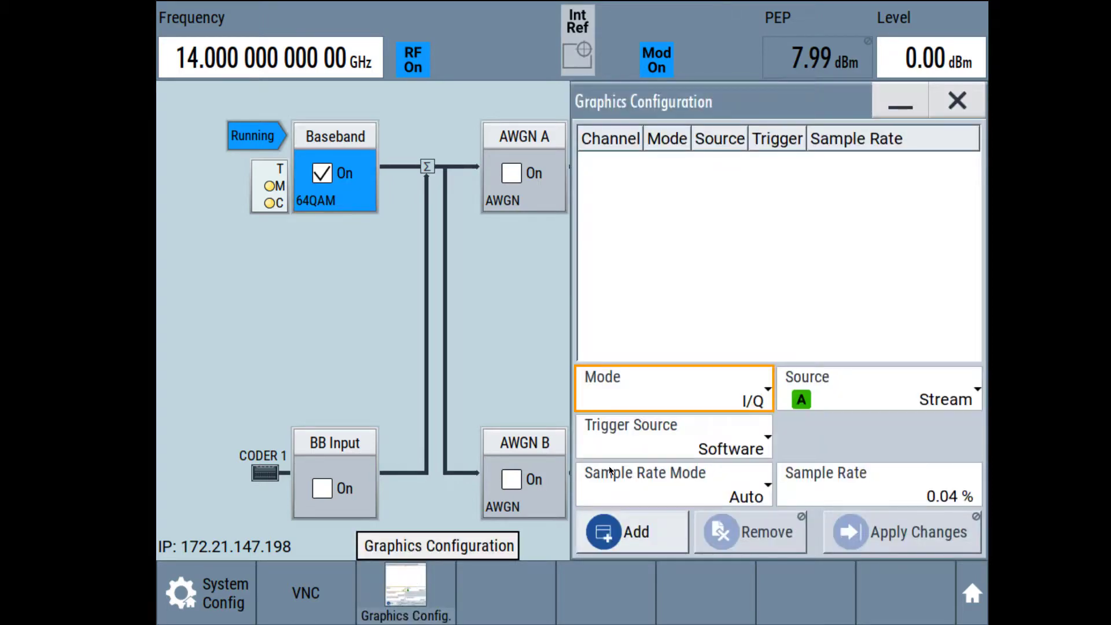
{"action": "left_click", "coordinate": [721, 392]}
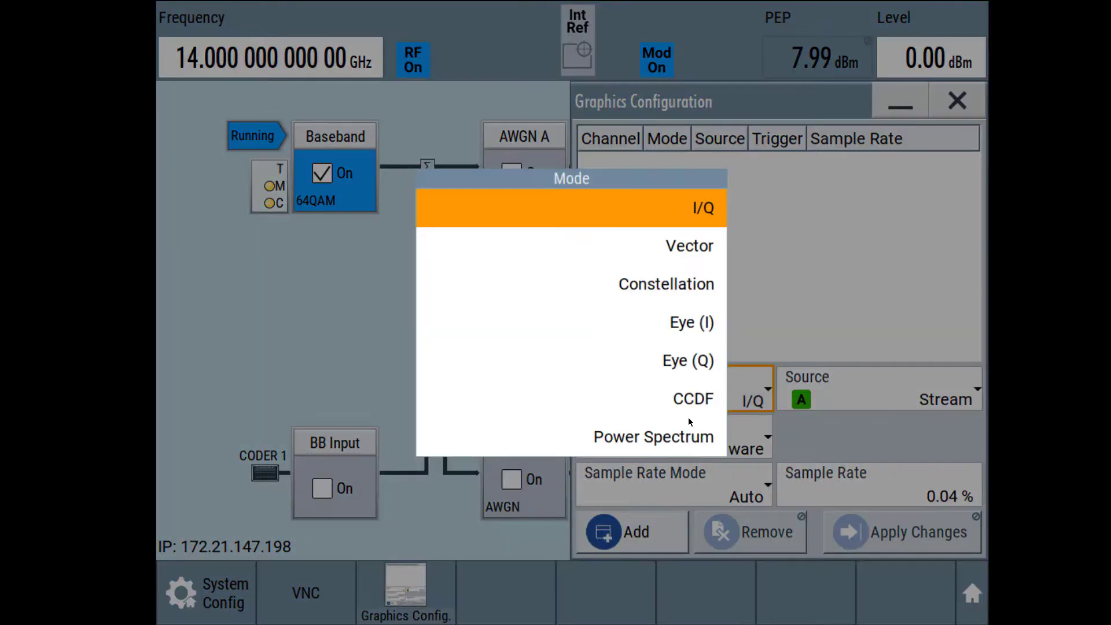
{"action": "left_click", "coordinate": [667, 439]}
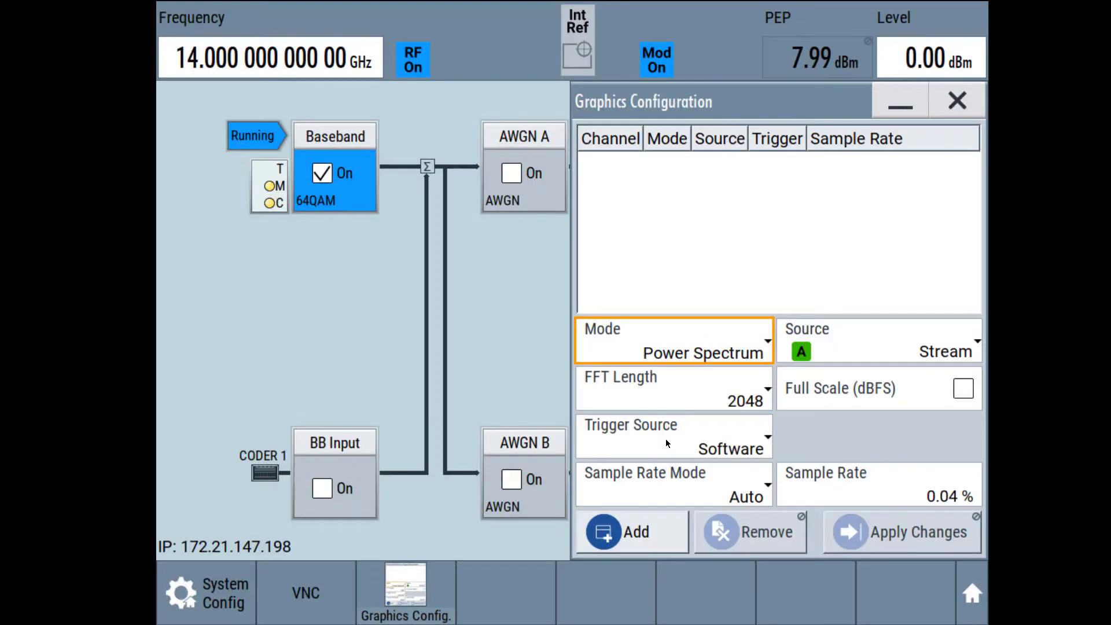
{"action": "left_click", "coordinate": [867, 339]}
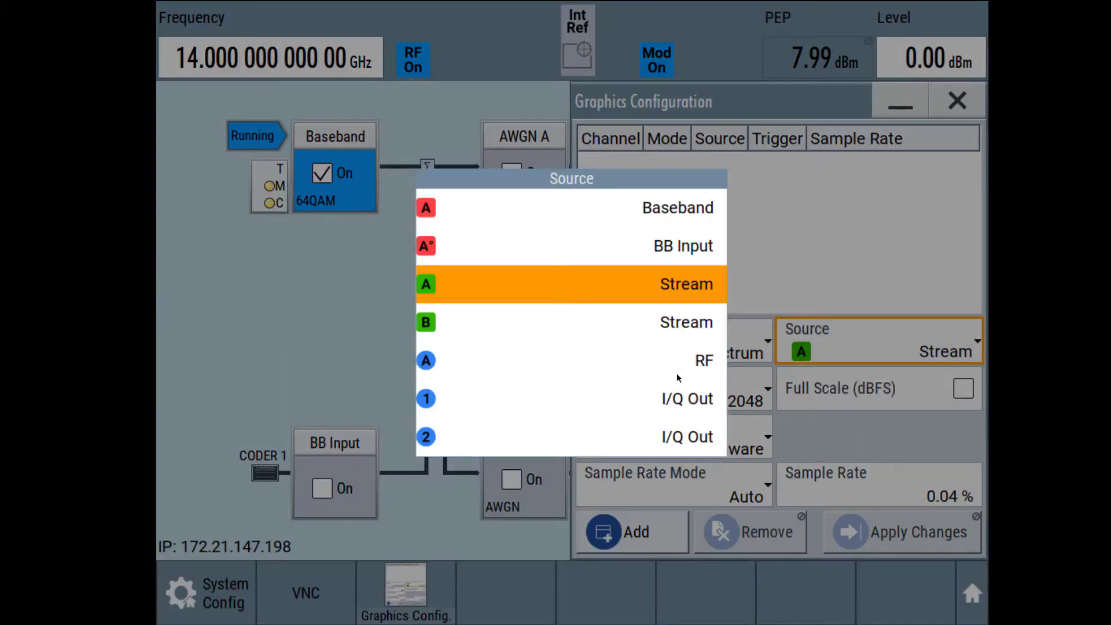
{"action": "left_click", "coordinate": [696, 359]}
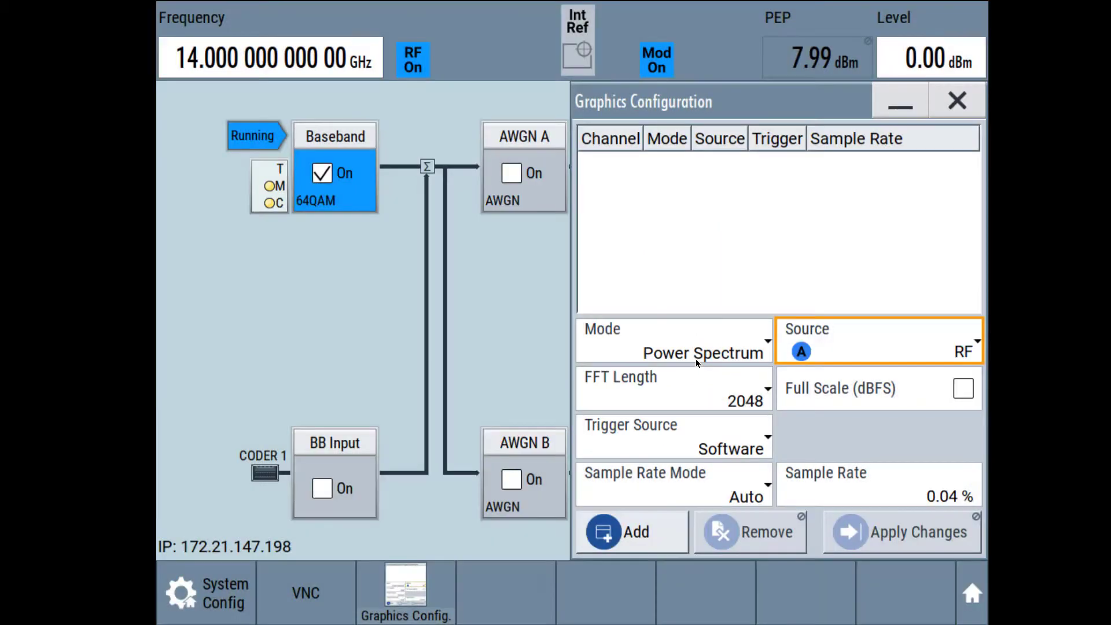
{"action": "left_click", "coordinate": [636, 532]}
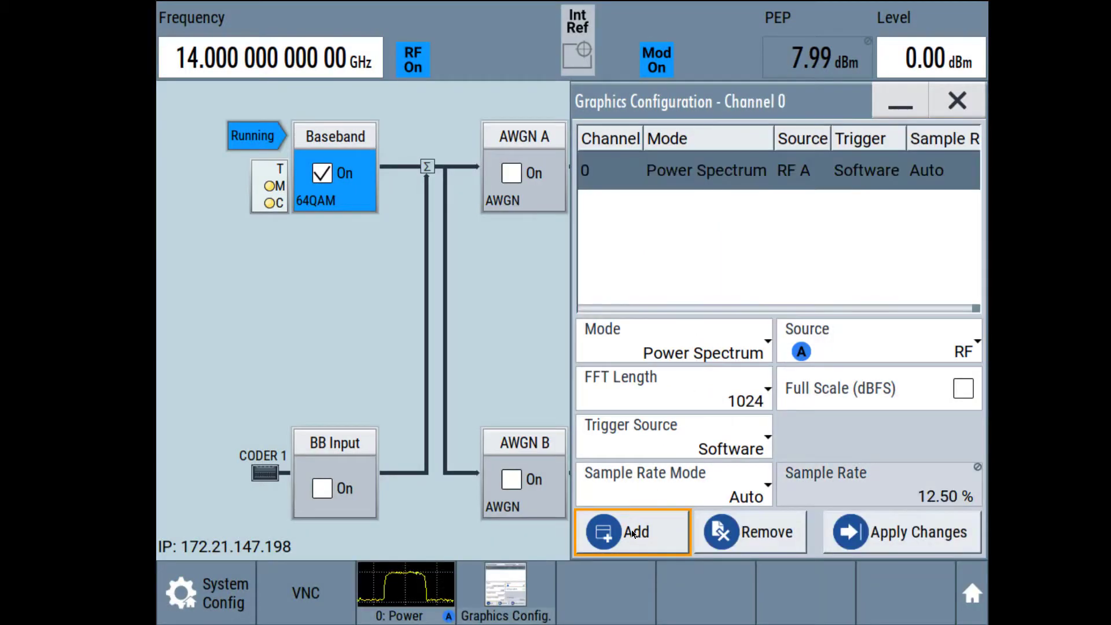
{"action": "left_click", "coordinate": [958, 100]}
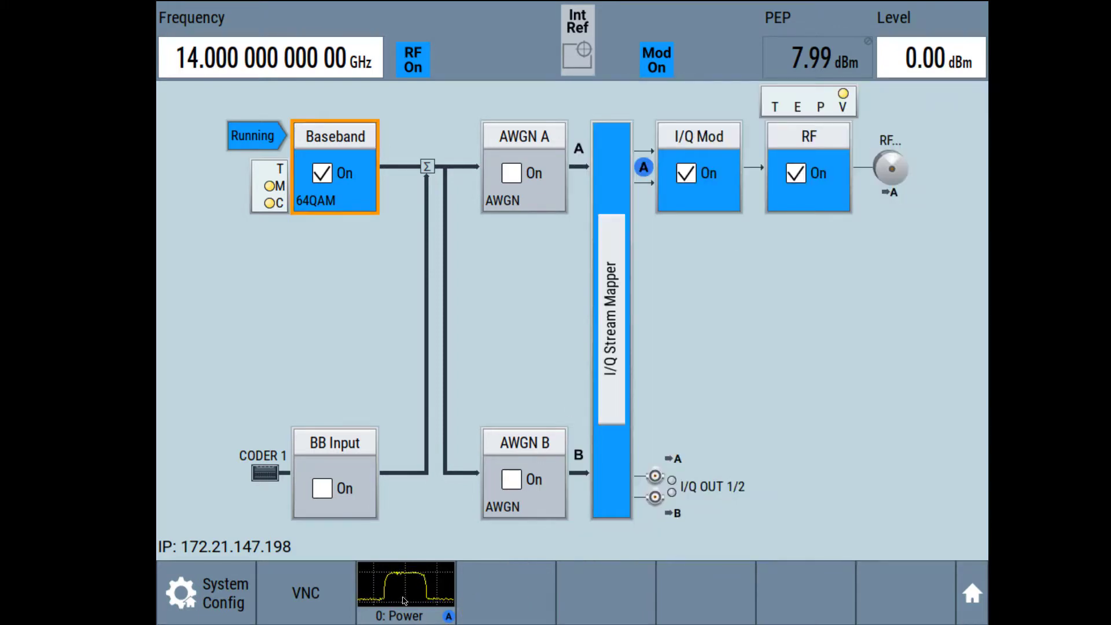
{"action": "left_click", "coordinate": [403, 600]}
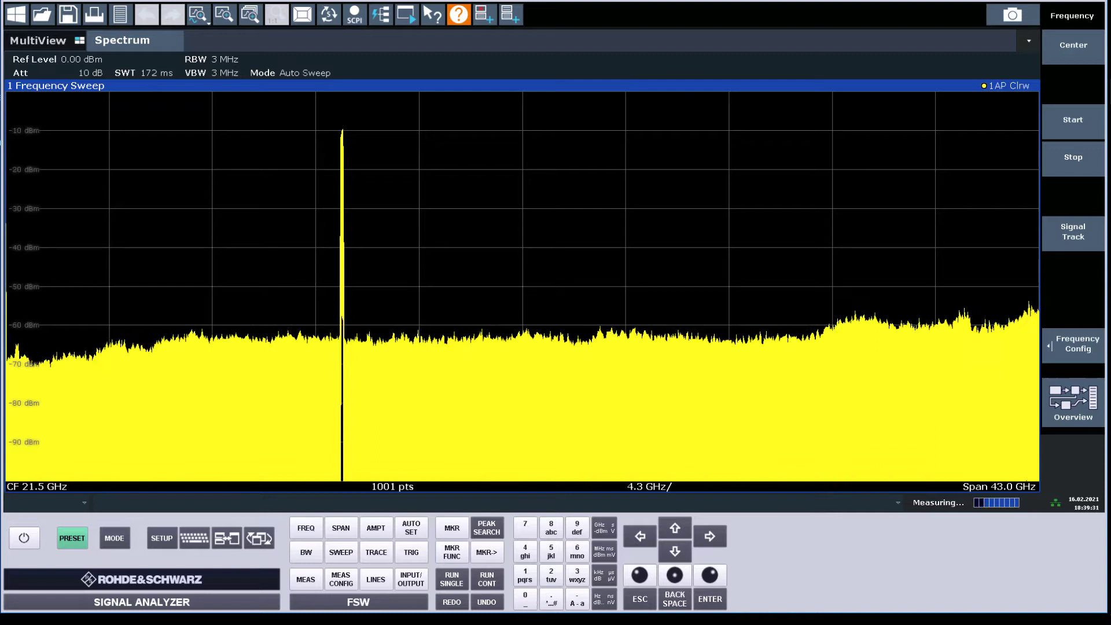
Step: Set the centre frequency to 14 GHz and the span to 200 MHz
{"action": "left_click", "coordinate": [306, 529]}
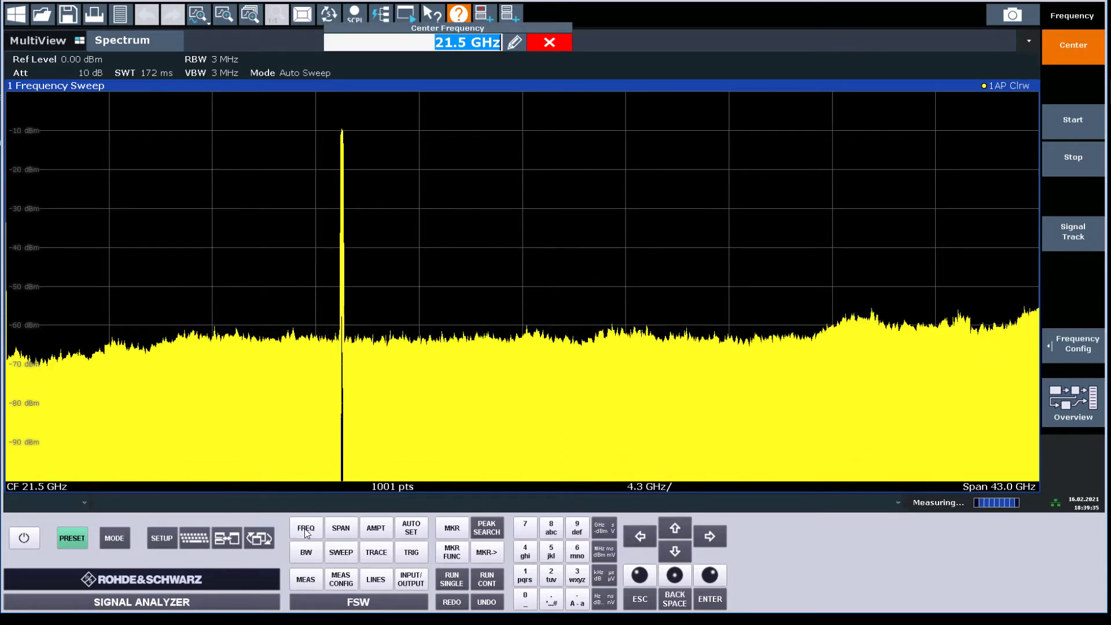
{"action": "type", "text": "14g"}
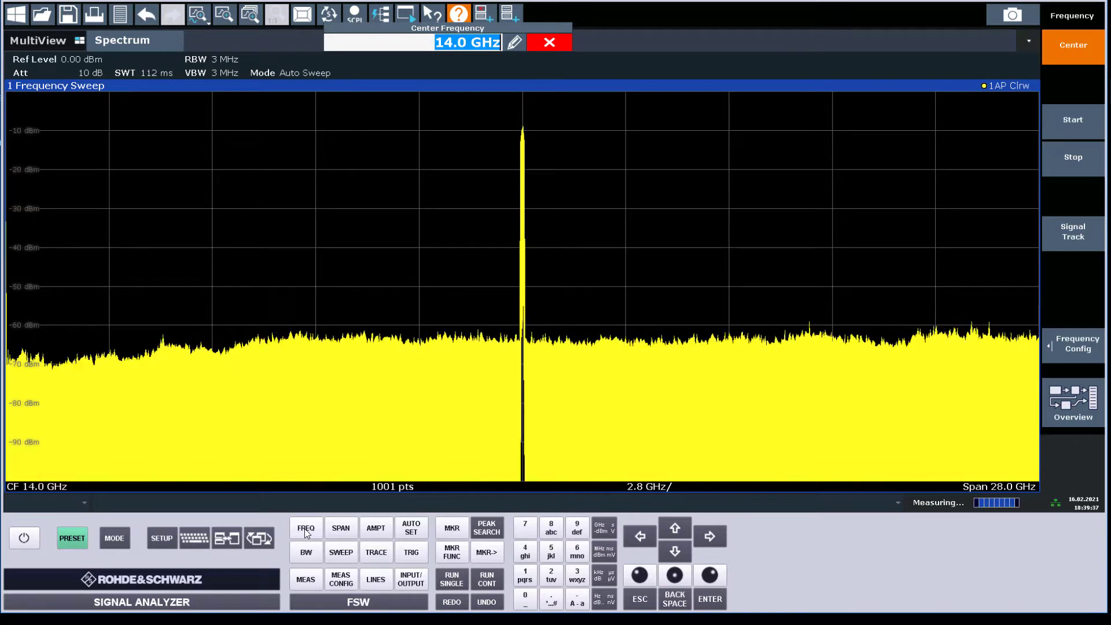
{"action": "left_click", "coordinate": [341, 528]}
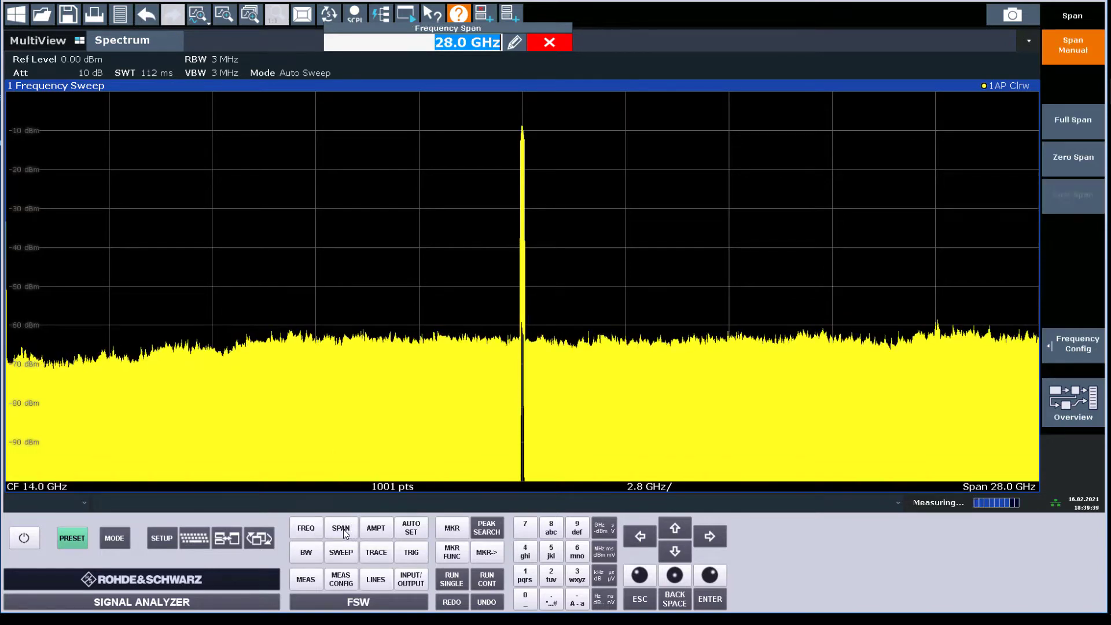
{"action": "type", "text": "200"}
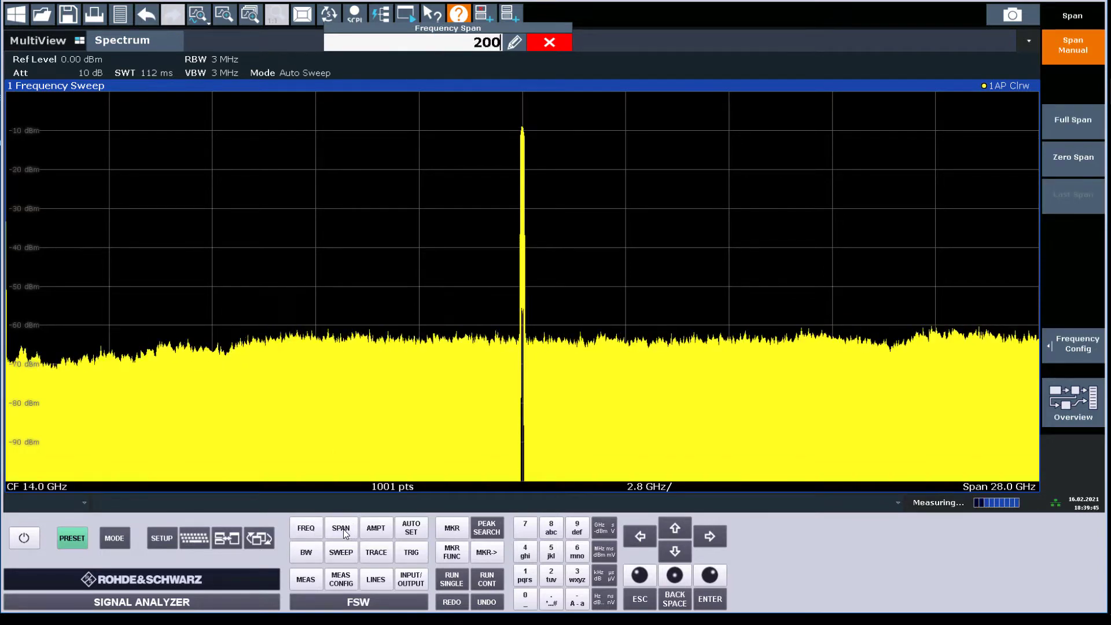
{"action": "type", "text": "M"}
{"action": "key", "text": "Return"}
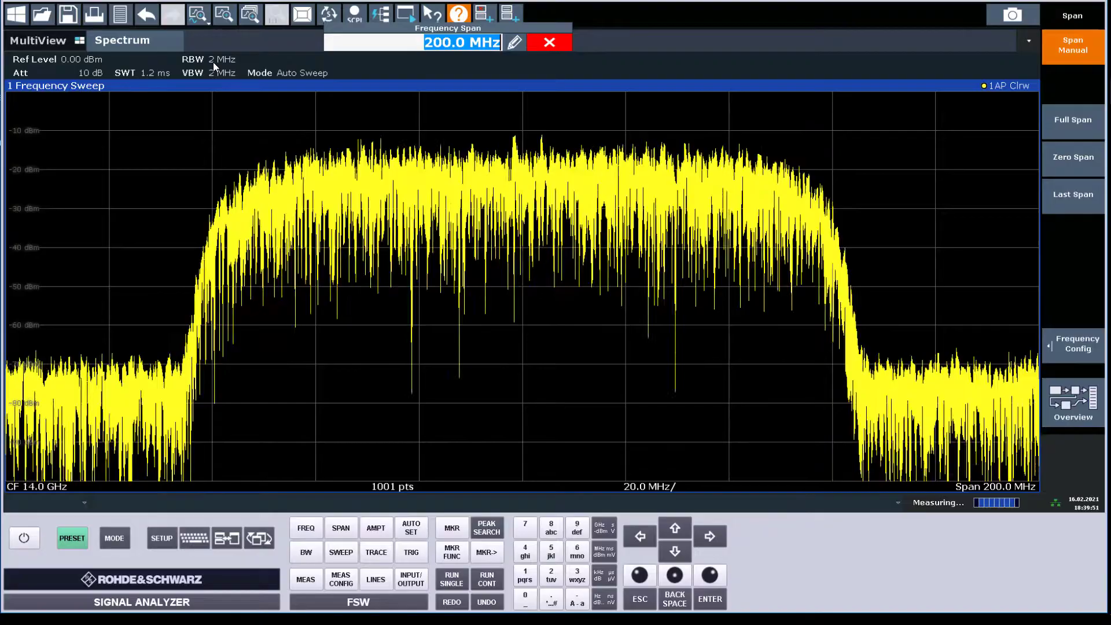
Step: Step the RBW down to 30 kHz and the VBW down to 500 Hz
{"action": "left_click", "coordinate": [213, 61]}
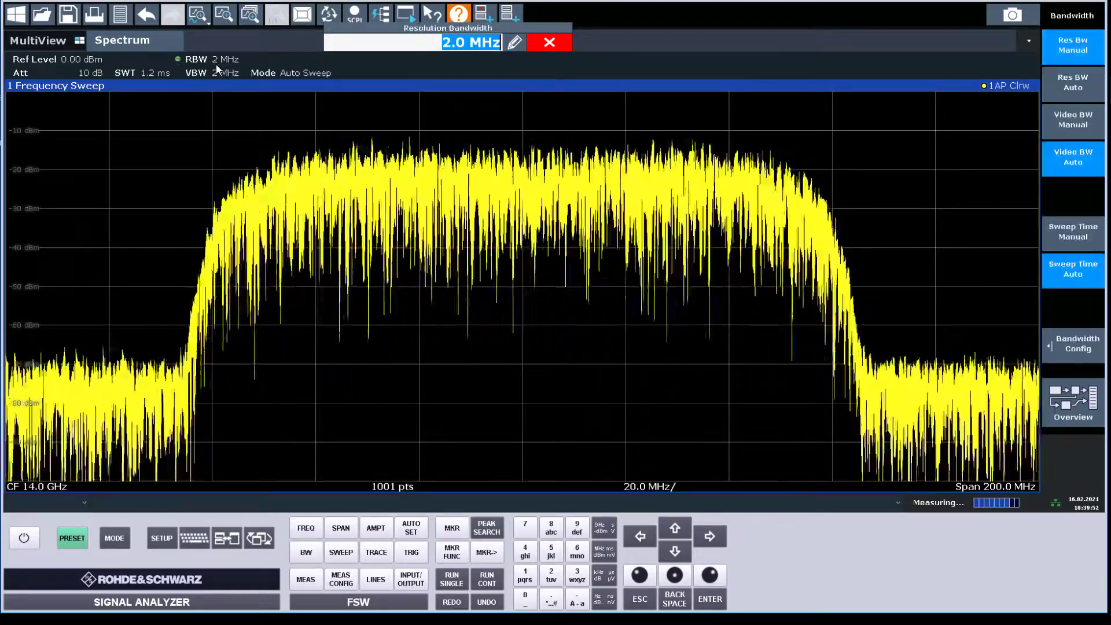
{"action": "key", "text": "Down"}
{"action": "key", "text": "Down"}
{"action": "key", "text": "Down"}
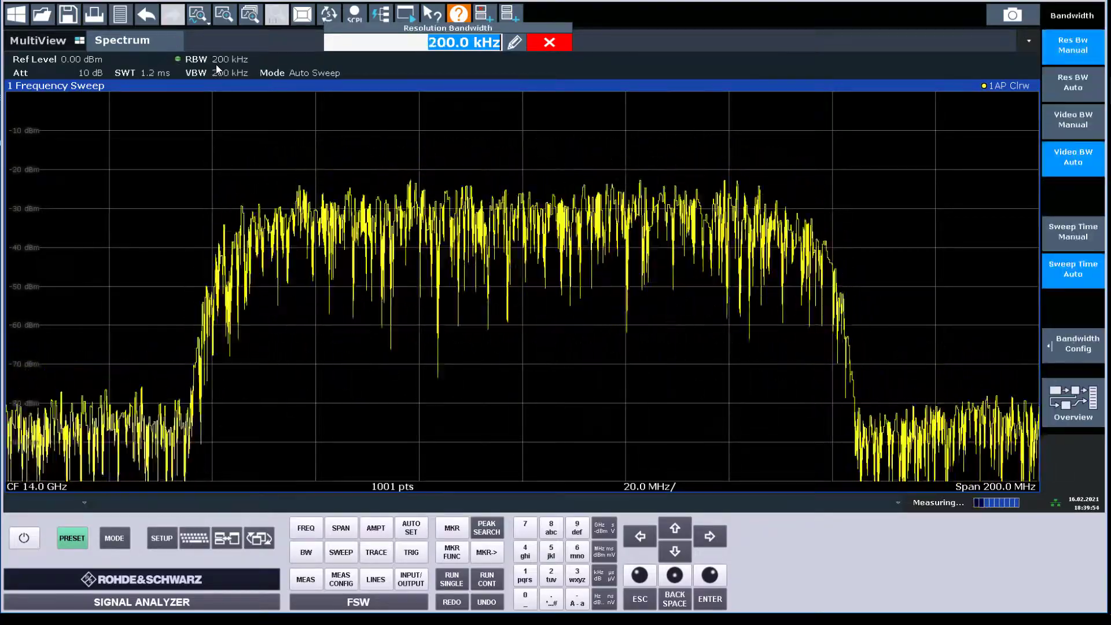
{"action": "key", "text": "Down"}
{"action": "key", "text": "Down"}
{"action": "key", "text": "Down"}
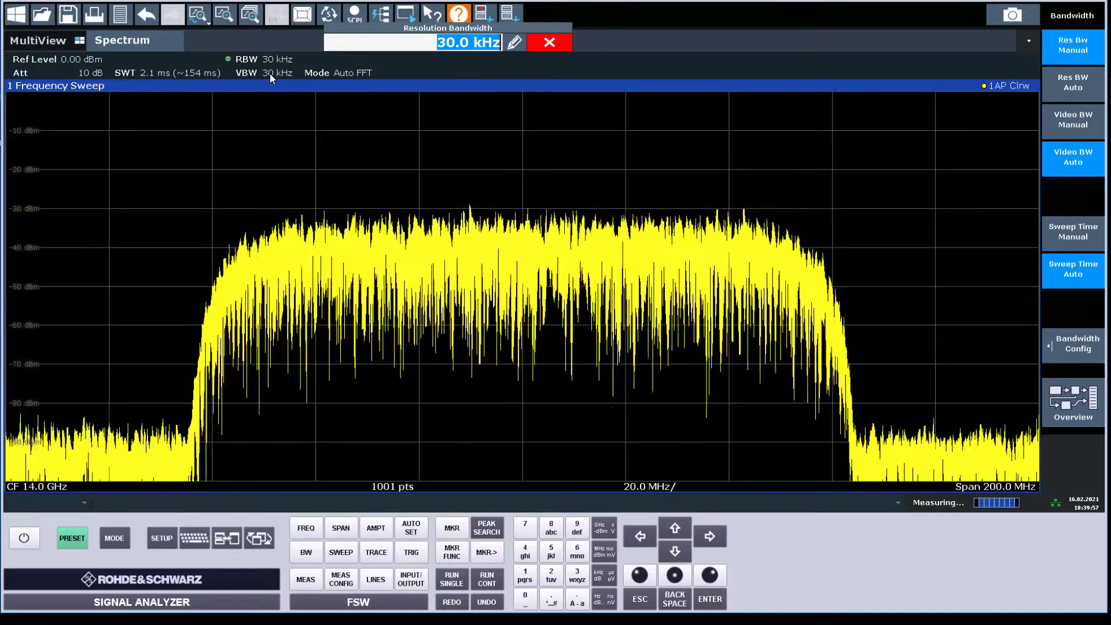
{"action": "left_click", "coordinate": [270, 74]}
{"action": "key", "text": "Down"}
{"action": "key", "text": "Down"}
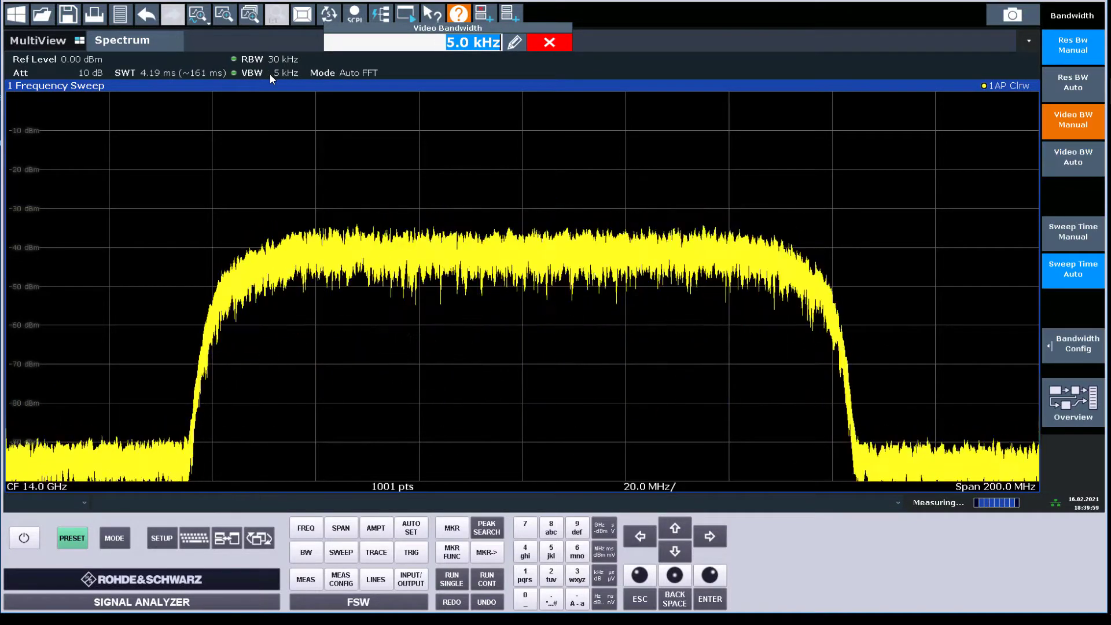
{"action": "key", "text": "Down"}
{"action": "key", "text": "Down"}
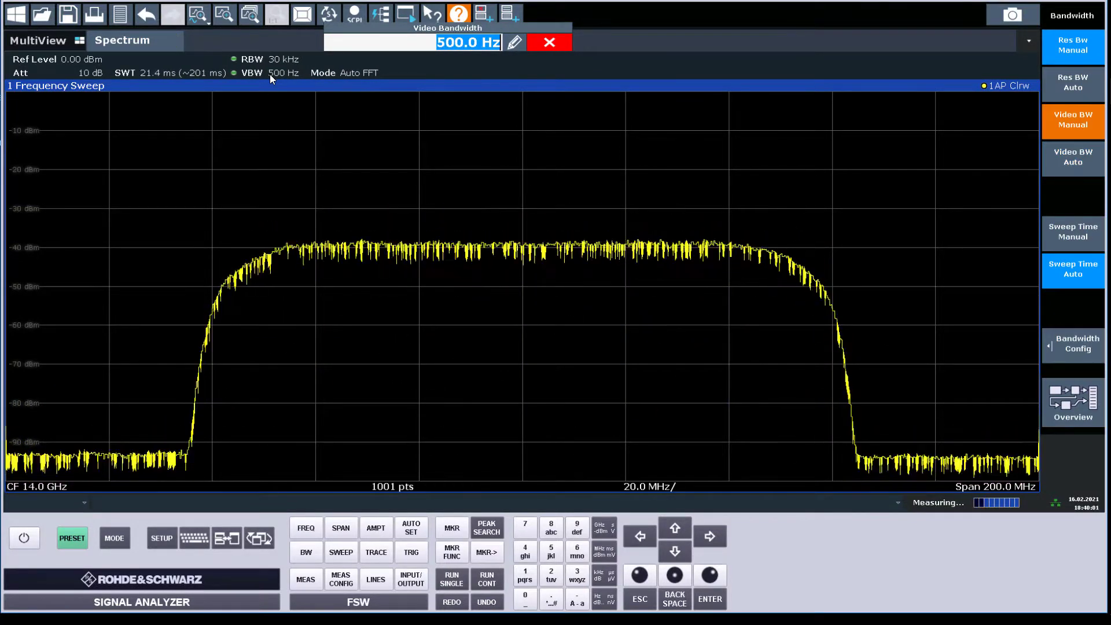
{"action": "key", "text": "Down"}
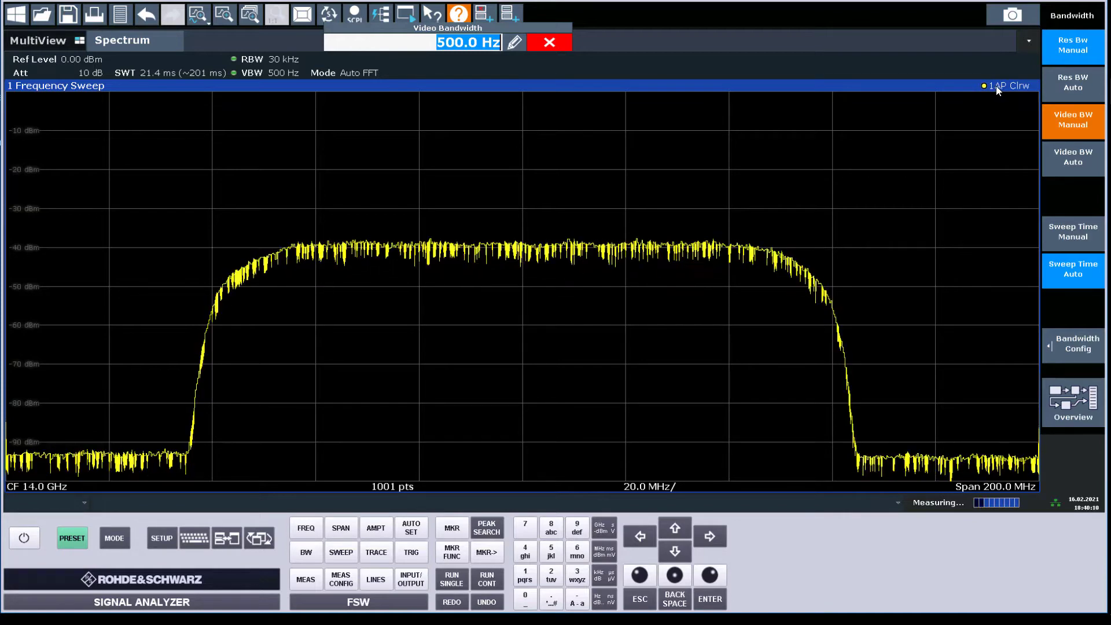
Step: Set the Trace 1 detector to RMS
{"action": "left_click", "coordinate": [996, 86]}
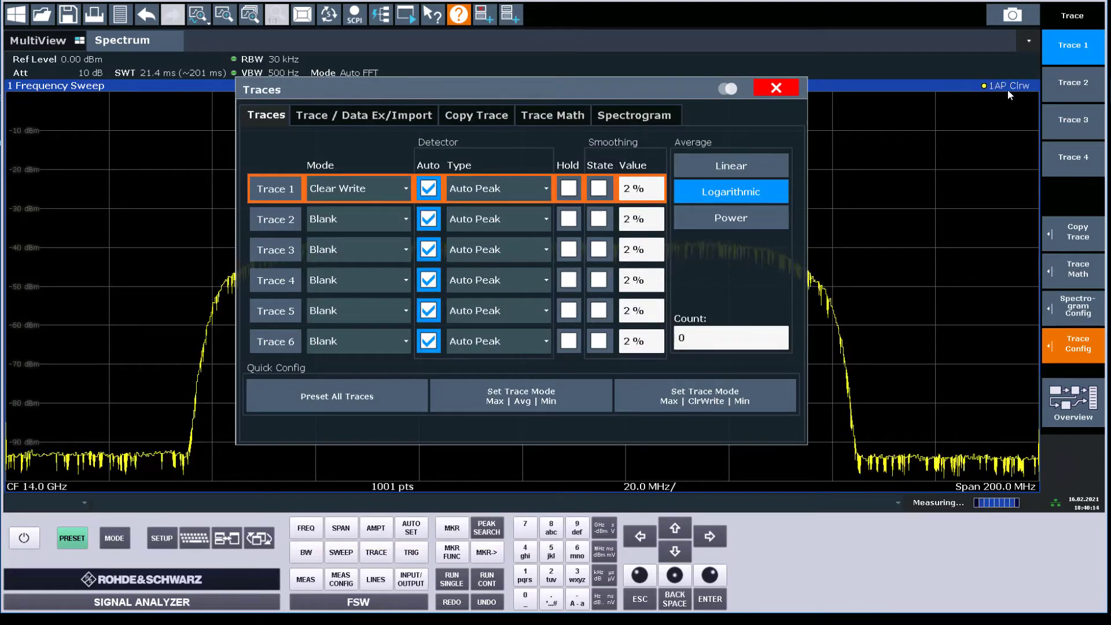
{"action": "left_click", "coordinate": [507, 189]}
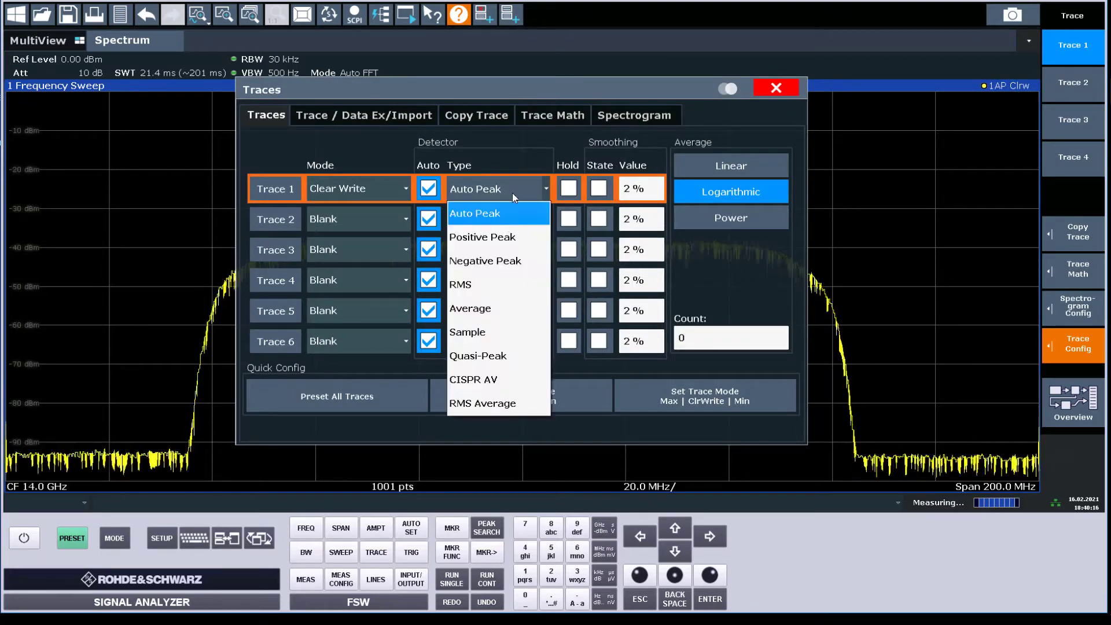
{"action": "left_click", "coordinate": [464, 284]}
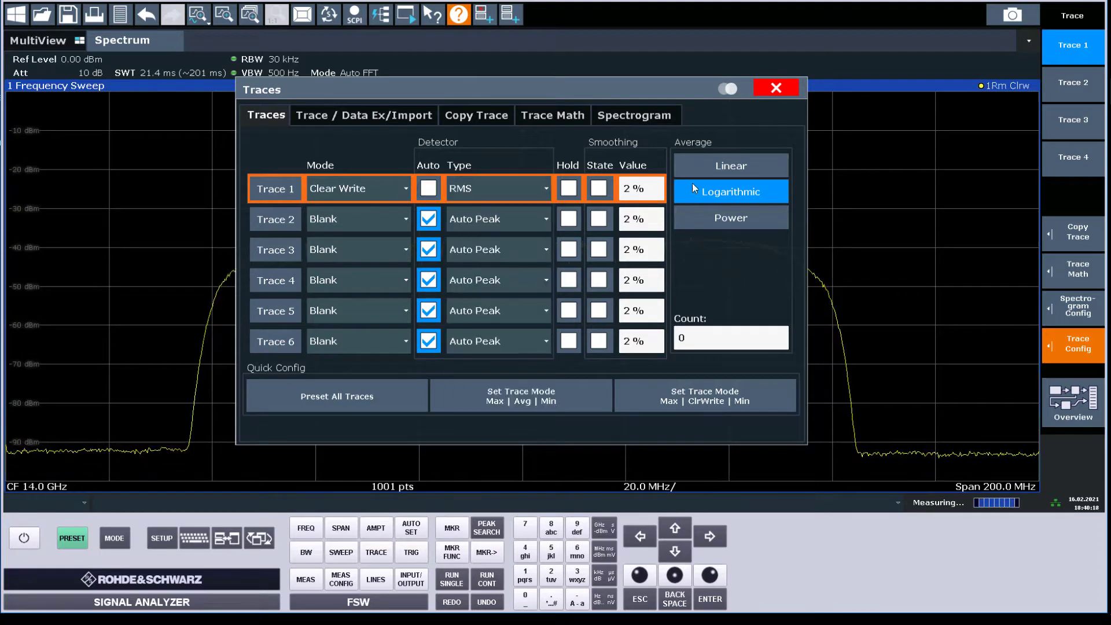
{"action": "left_click", "coordinate": [776, 89]}
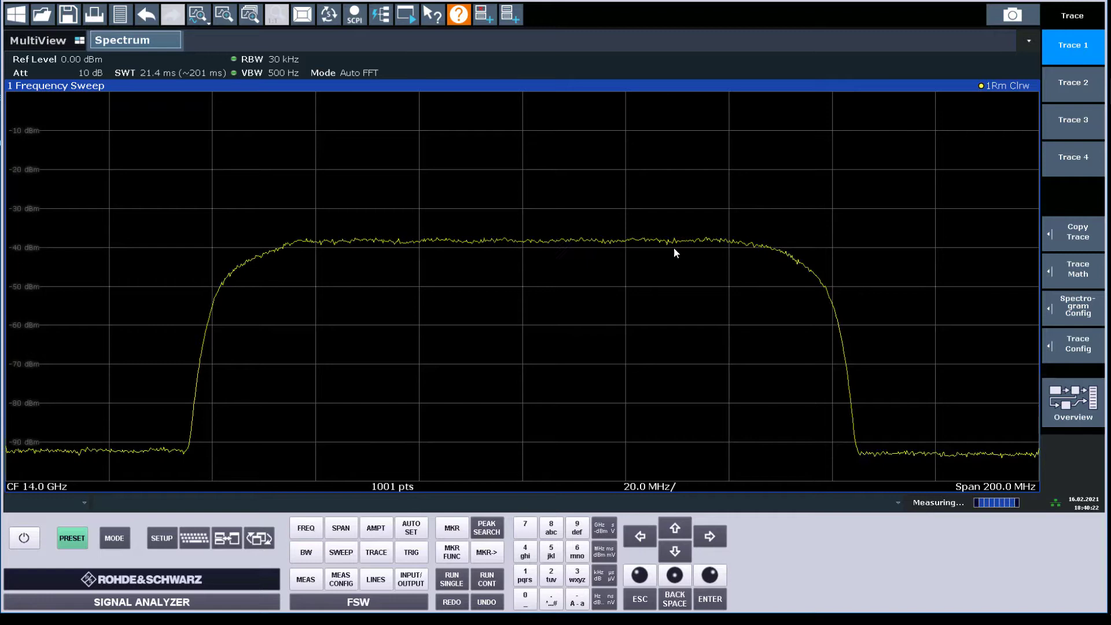
Step: Set the sweep time to 100 ms
{"action": "left_click", "coordinate": [149, 74]}
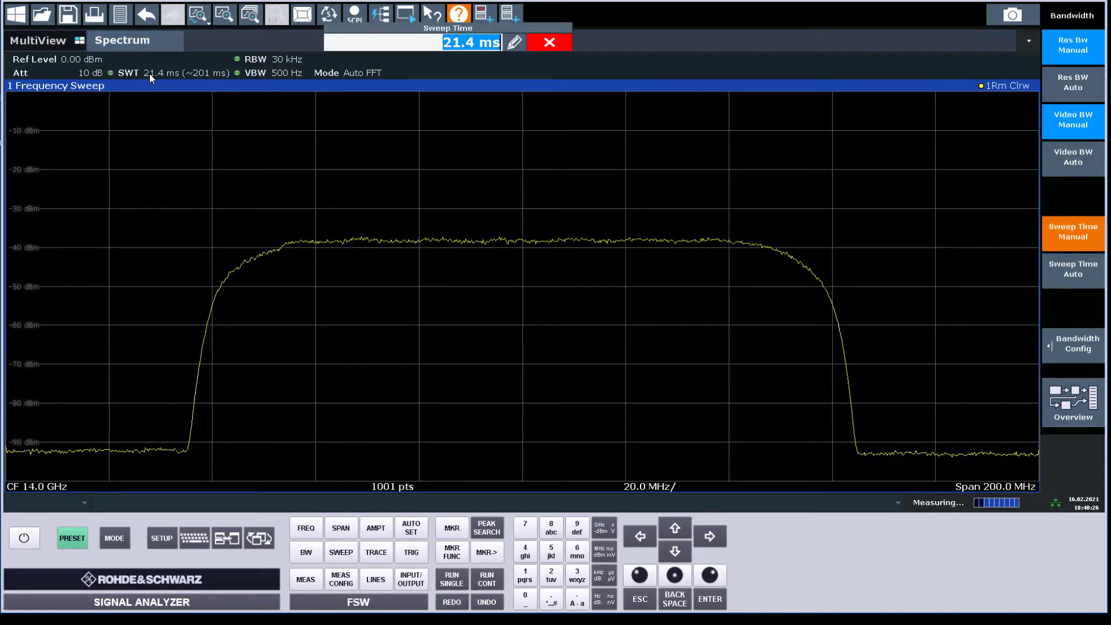
{"action": "type", "text": "100m"}
{"action": "key", "text": "Return"}
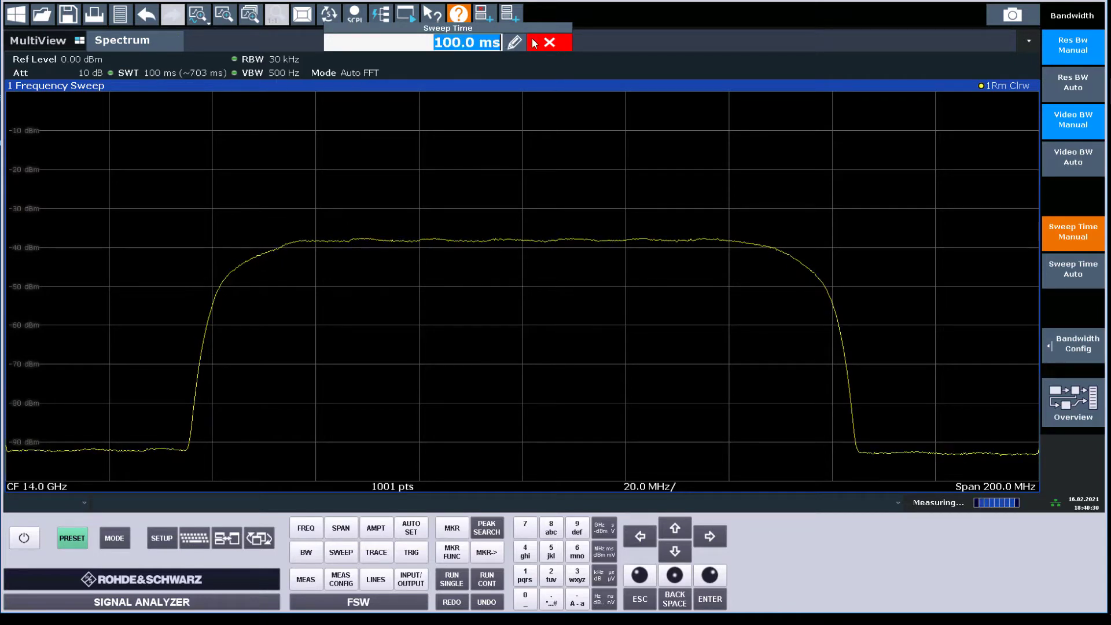
{"action": "left_click", "coordinate": [554, 43]}
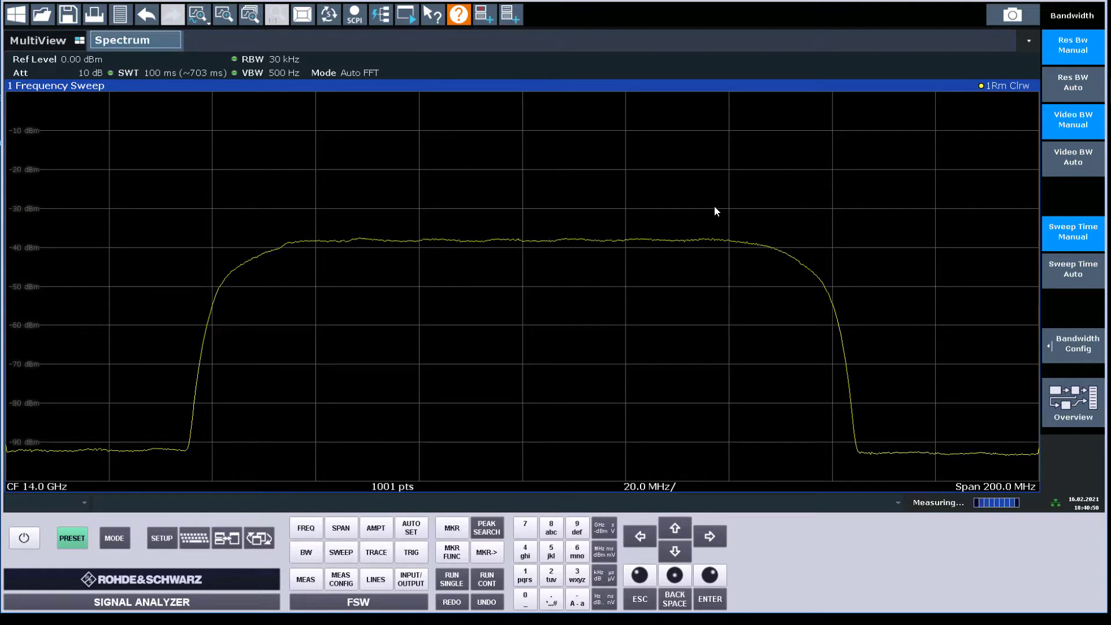
{"action": "key", "text": "F5"}
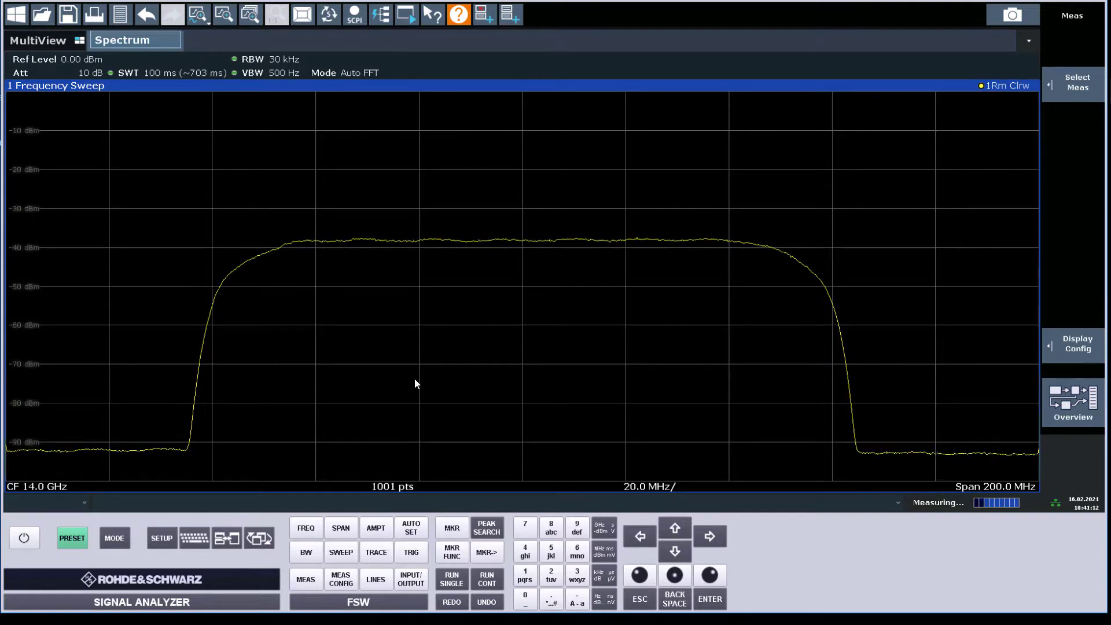
{"action": "left_click", "coordinate": [307, 584]}
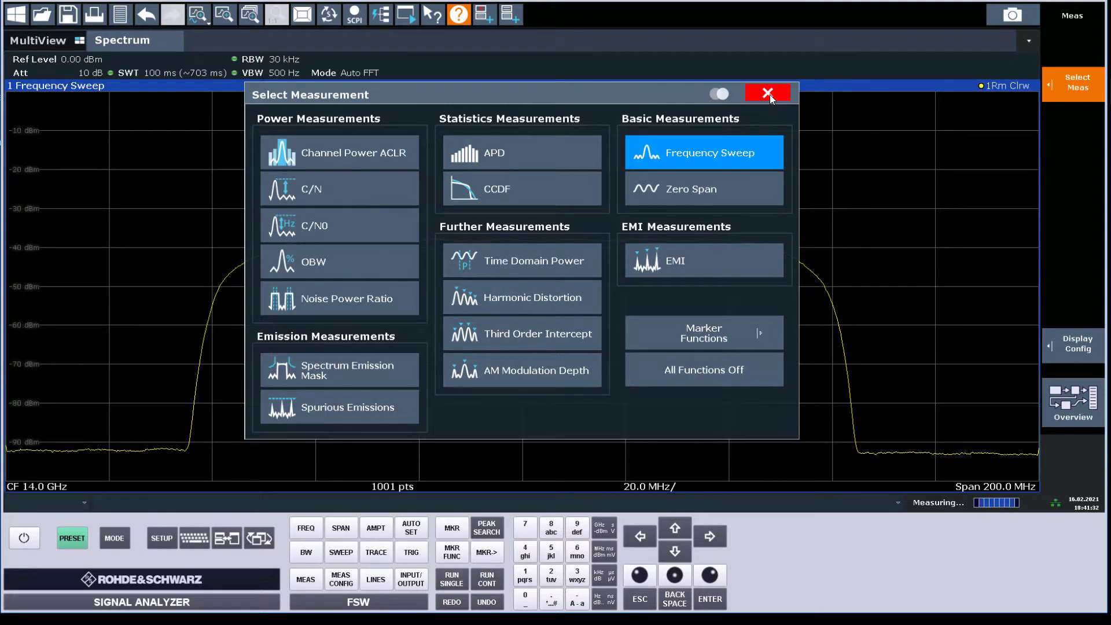
{"action": "left_click", "coordinate": [769, 94]}
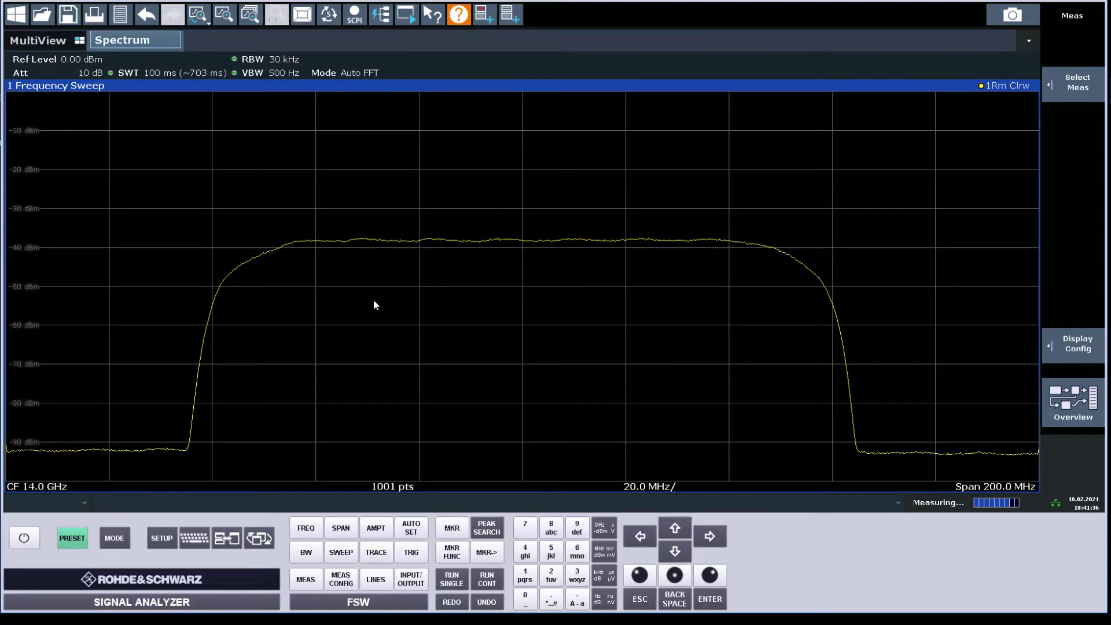
Step: Start a new VSA channel from the MODE menu
{"action": "left_click", "coordinate": [122, 539]}
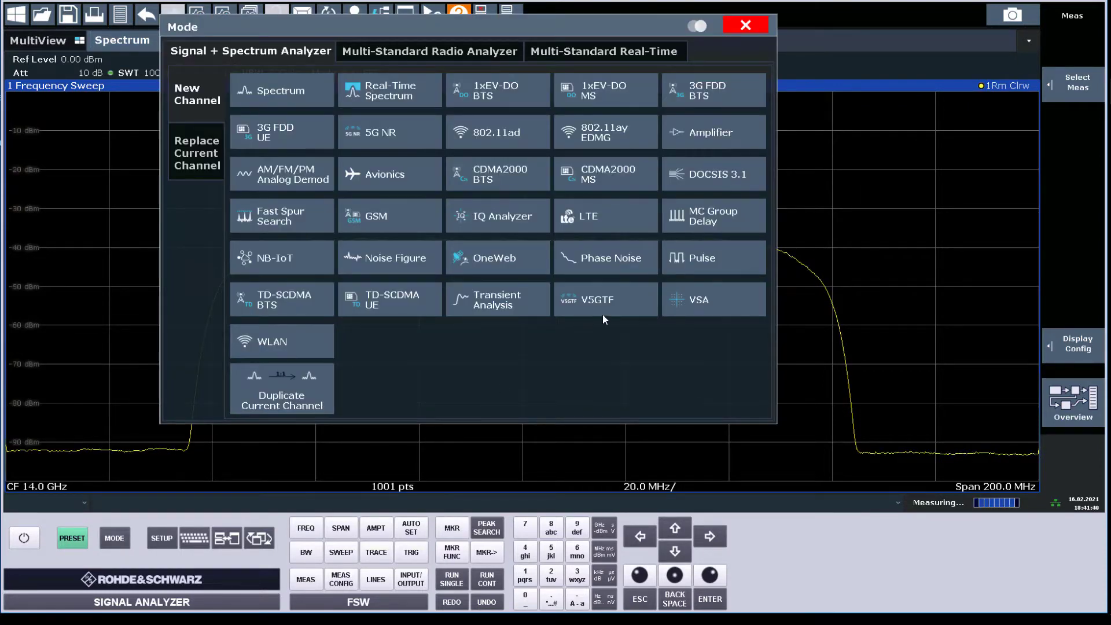
{"action": "left_click", "coordinate": [720, 301]}
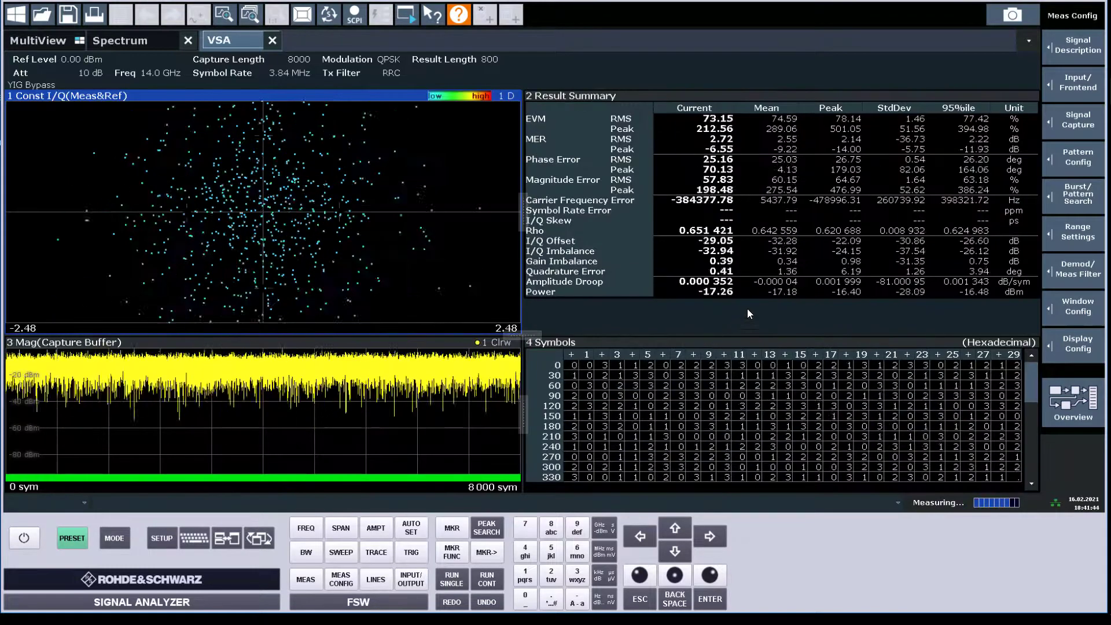
{"action": "left_click", "coordinate": [1077, 48]}
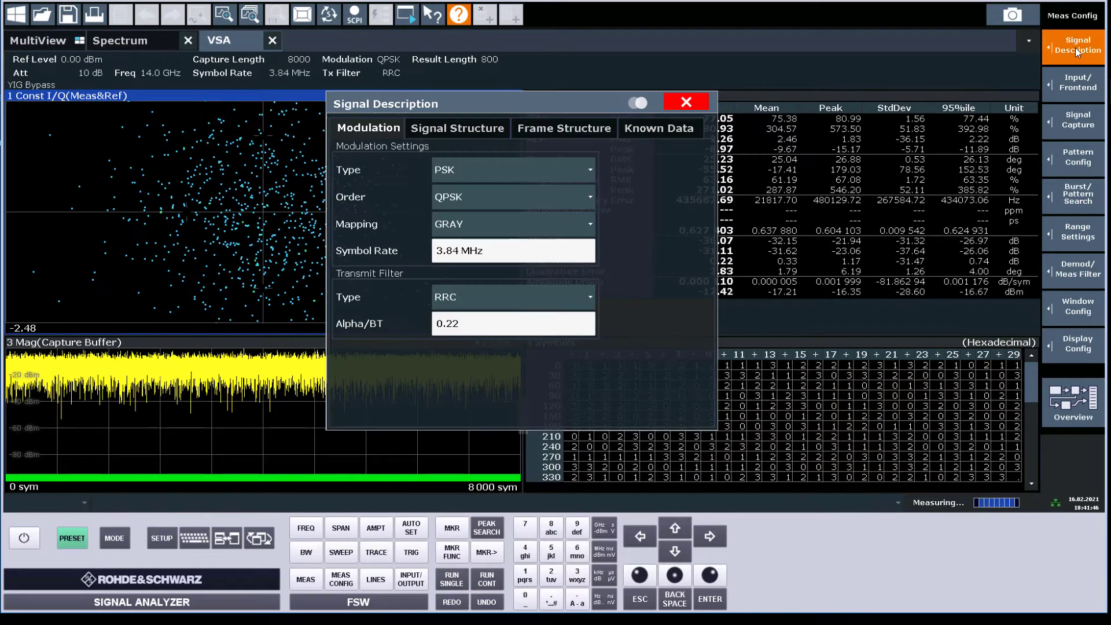
Step: Describe the signal as QAM, order 64QAM, with a 100 MHz symbol rate
{"action": "left_click", "coordinate": [503, 171]}
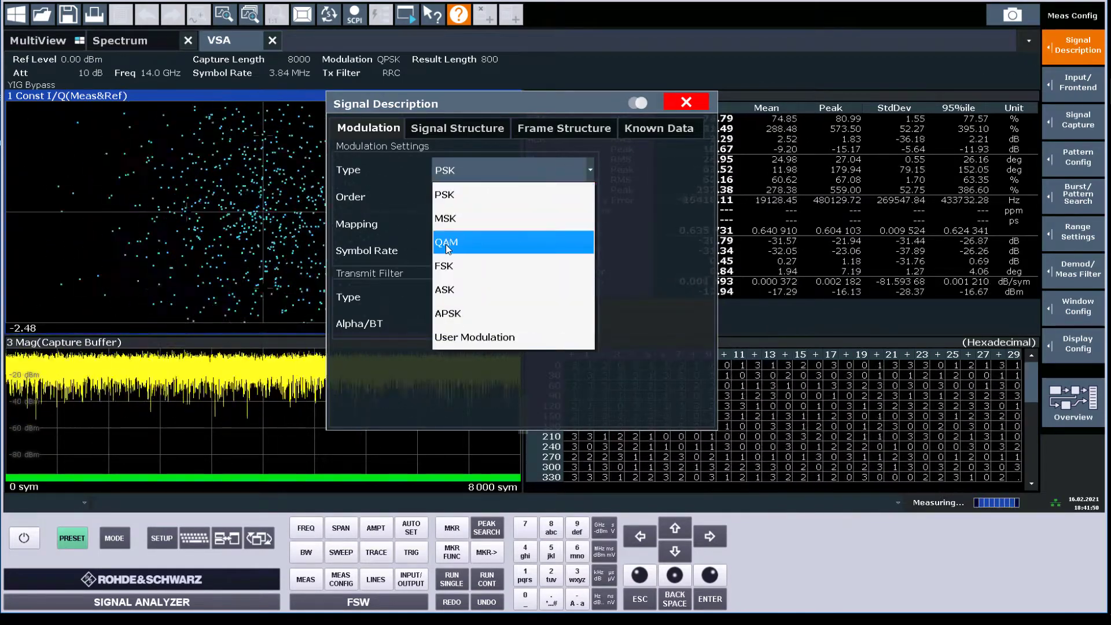
{"action": "key", "text": "Escape"}
{"action": "left_click", "coordinate": [476, 199]}
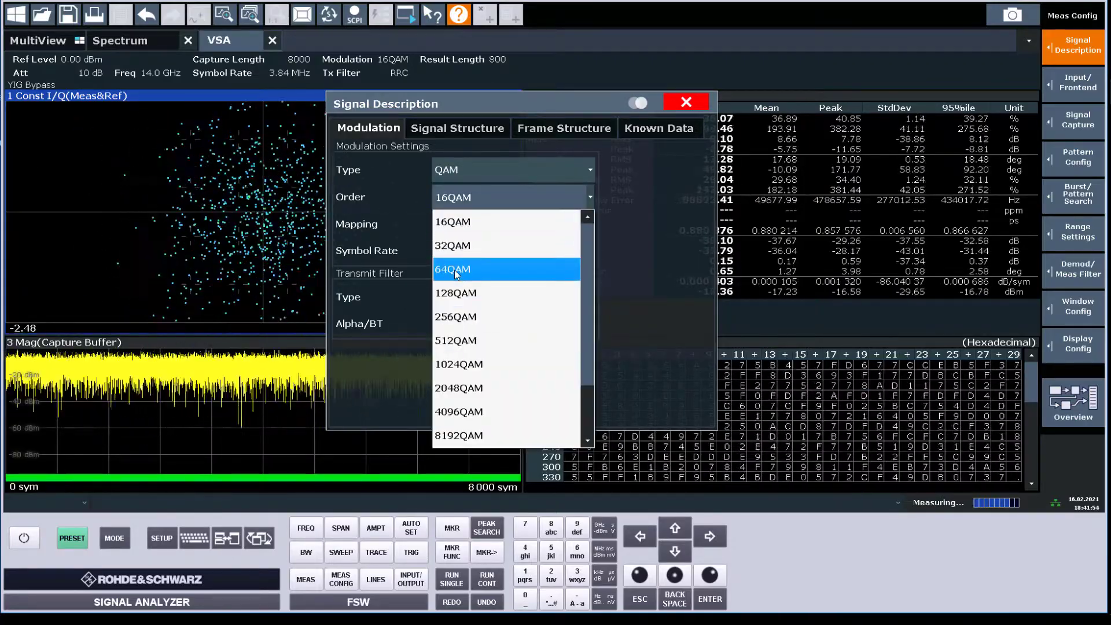
{"action": "left_click", "coordinate": [454, 271]}
{"action": "double_click", "coordinate": [472, 252]}
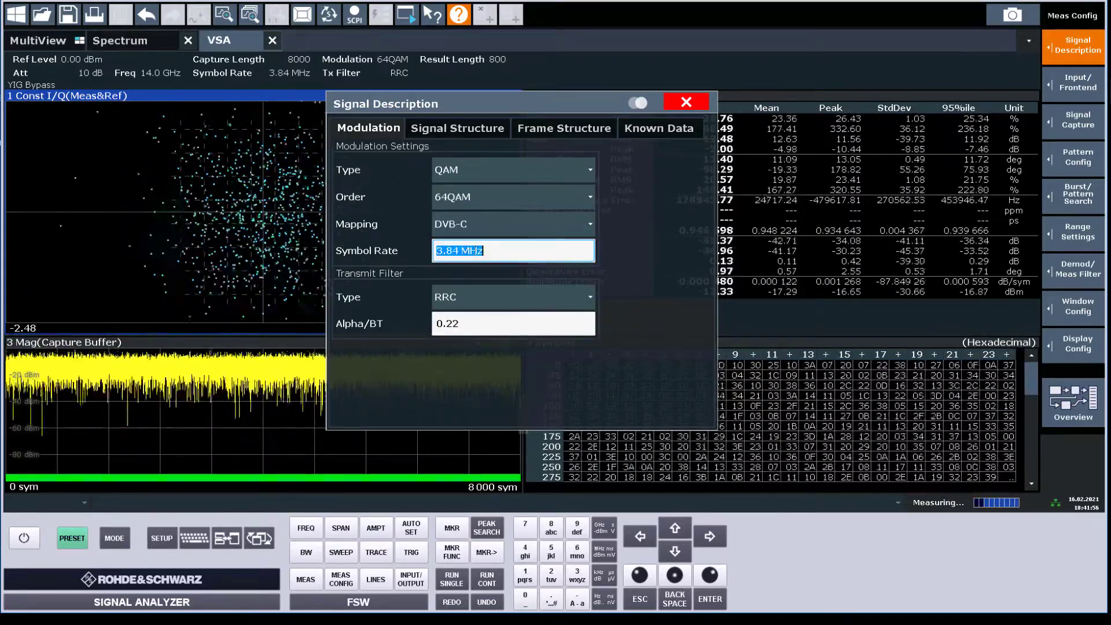
{"action": "type", "text": "100"}
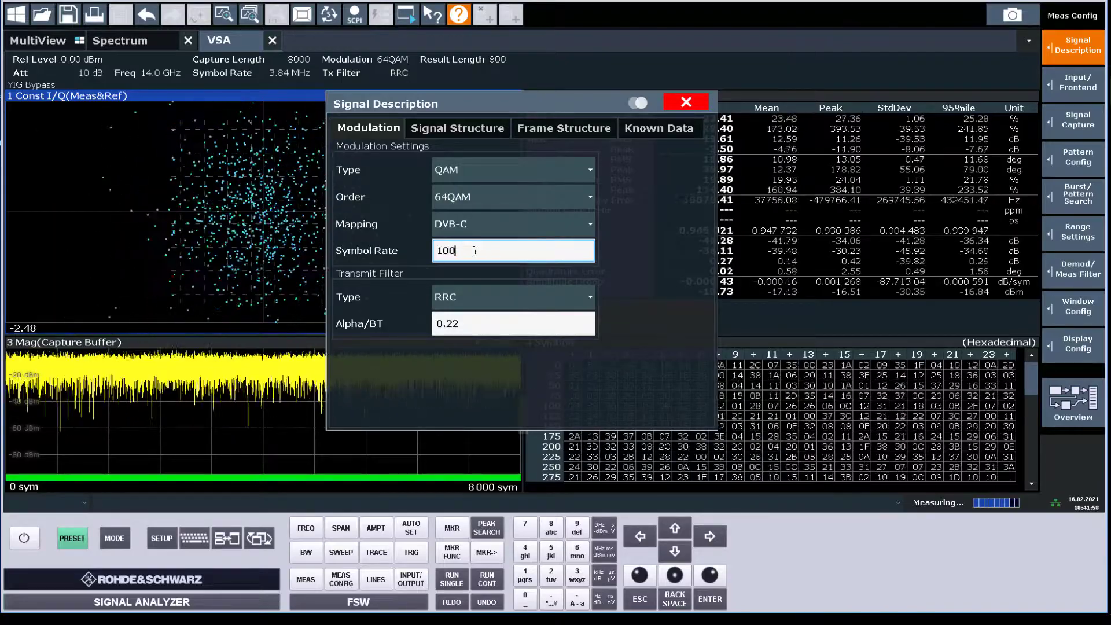
{"action": "type", "text": ".0 M"}
{"action": "key", "text": "Return"}
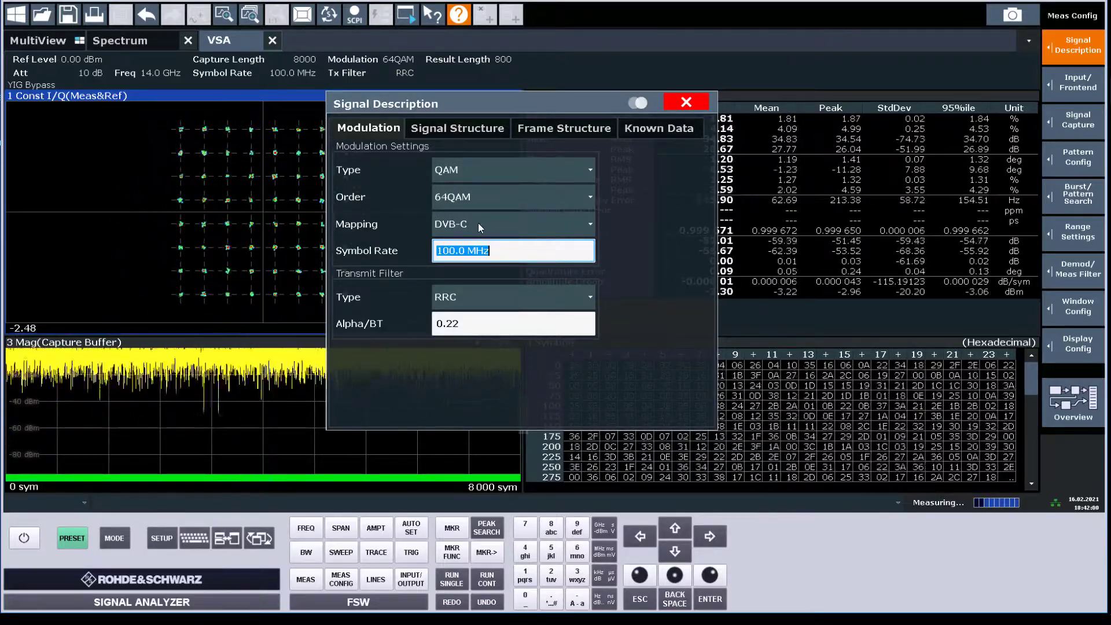
Step: Set the symbol mapping to SMx and the roll-off to 0.25
{"action": "left_click", "coordinate": [478, 224]}
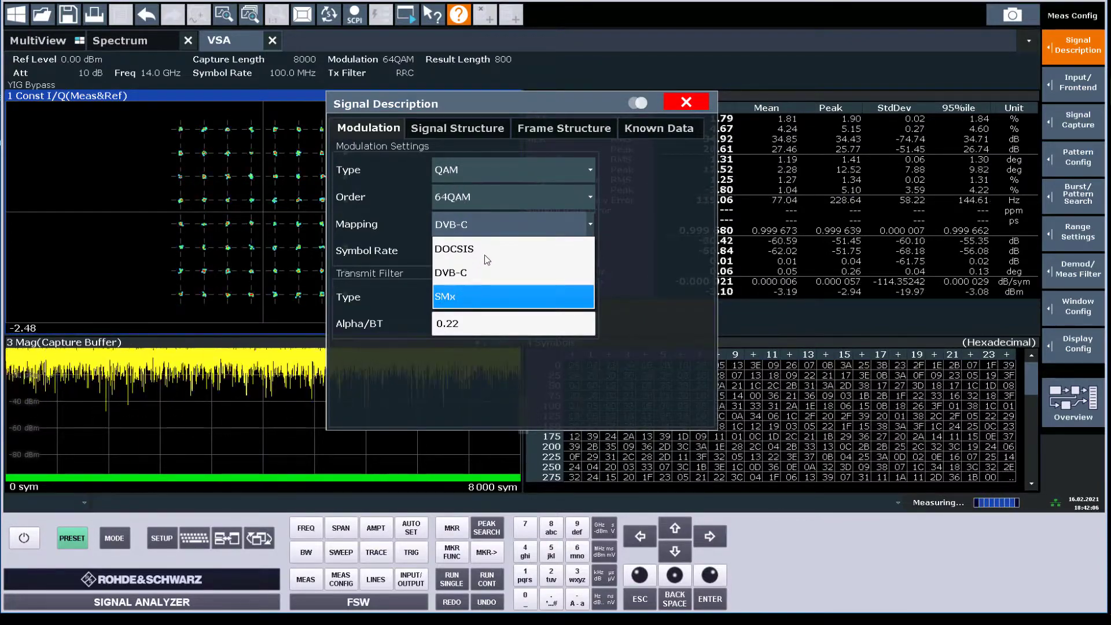
{"action": "left_click", "coordinate": [462, 296]}
{"action": "type", "text": ".25"}
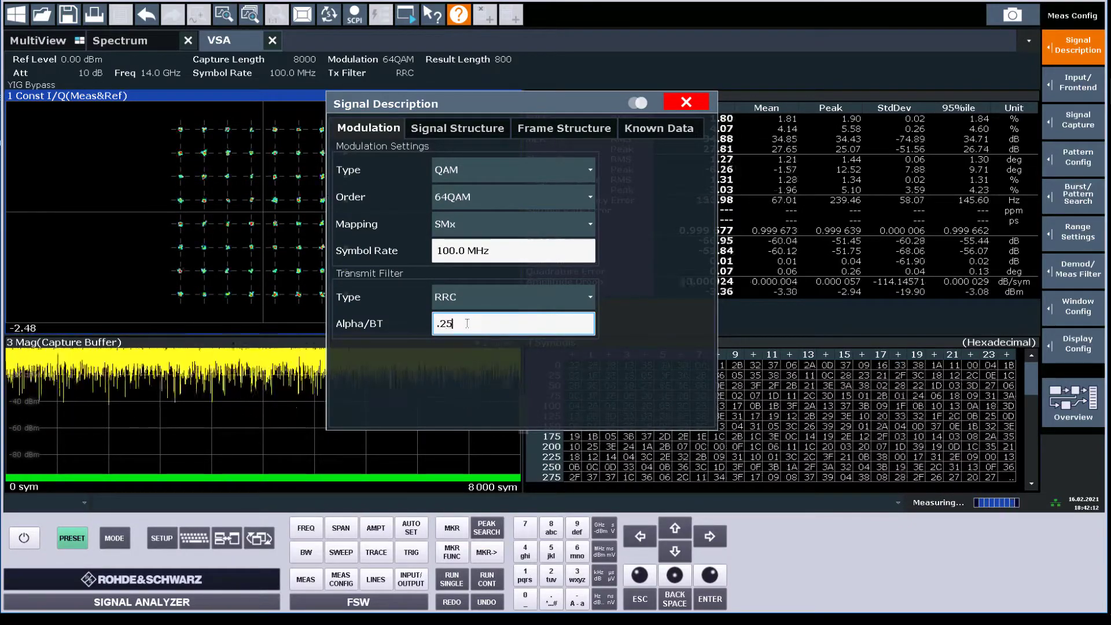
{"action": "key", "text": "Return"}
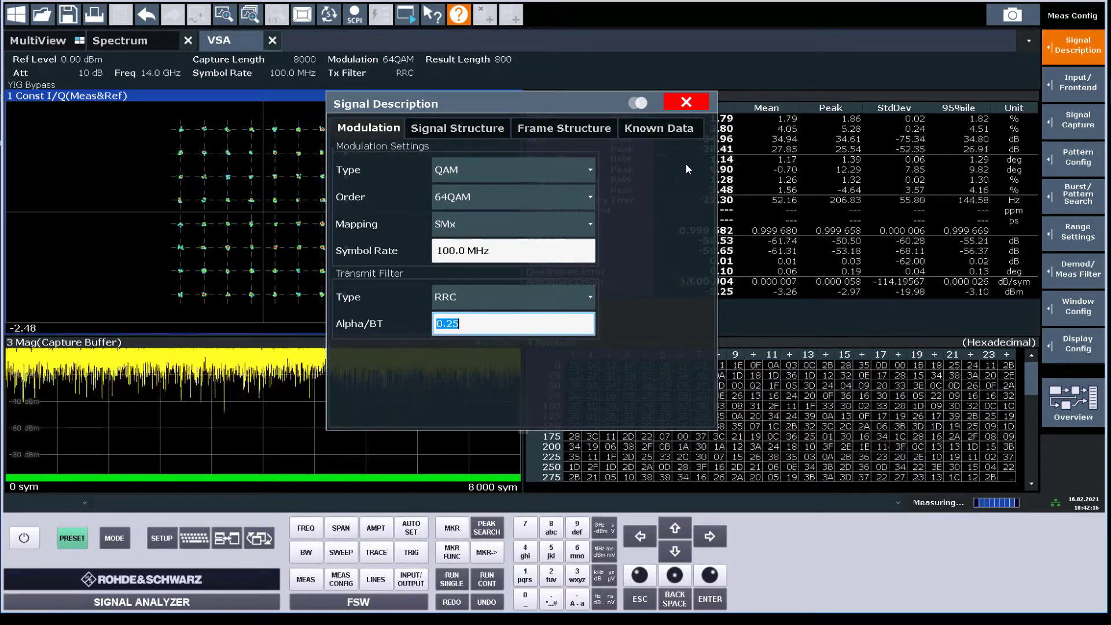
Step: Close the Signal Description settings to view the VSA result windows
{"action": "left_click", "coordinate": [689, 103]}
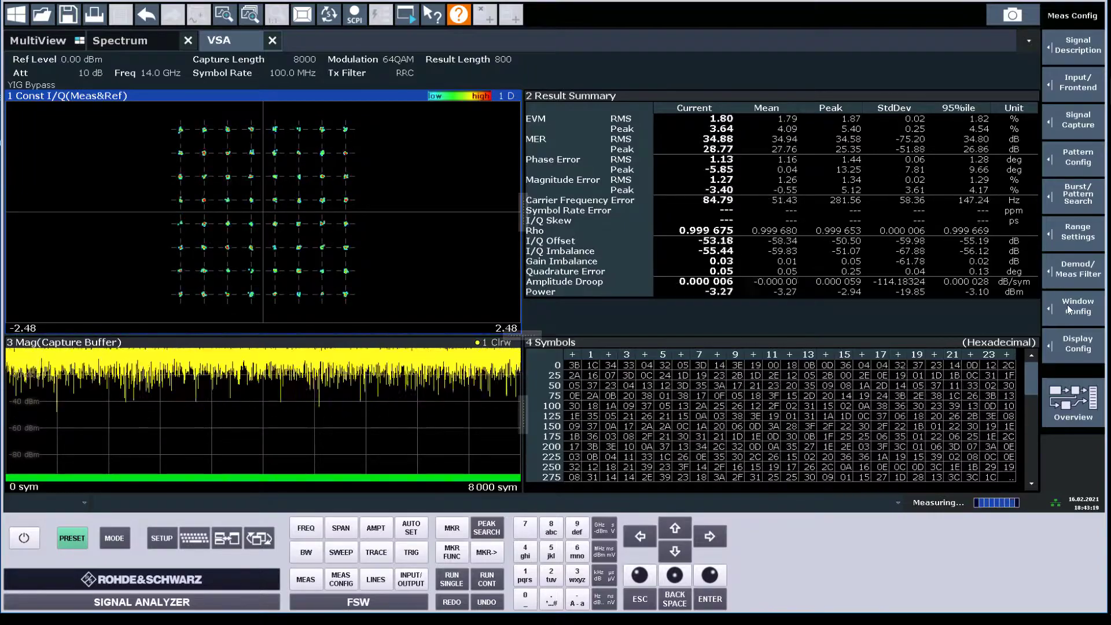
Step: Tick I/Q Imbalance, Symbol Rate Error and I/Q Skew compensation, and set Equalizer State On
{"action": "left_click", "coordinate": [1065, 264]}
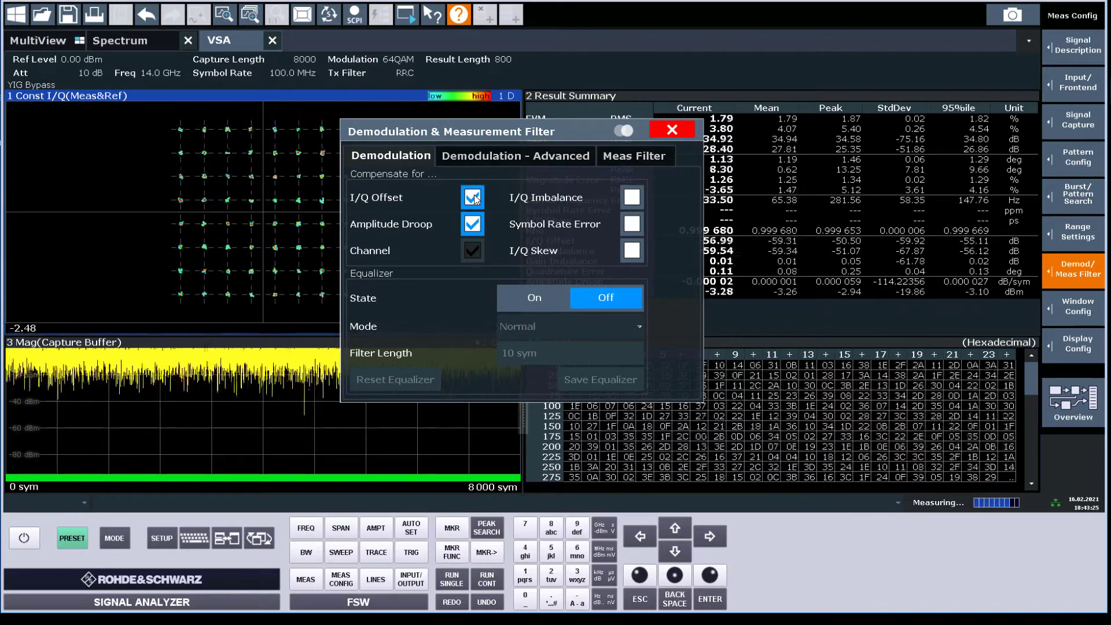
{"action": "left_click", "coordinate": [633, 196]}
{"action": "left_click", "coordinate": [633, 224]}
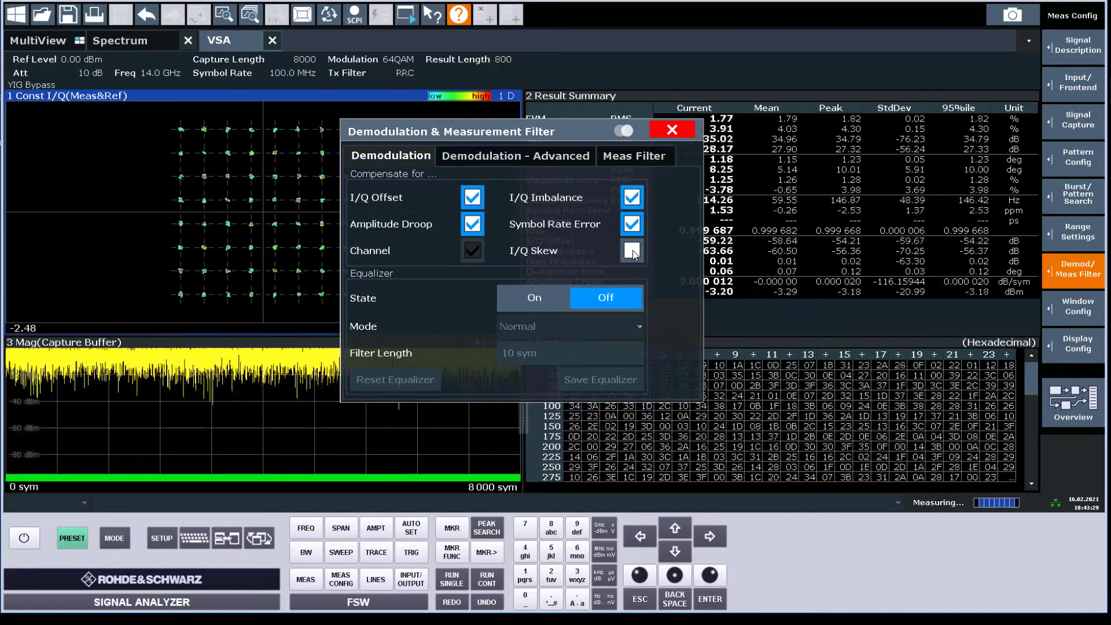
{"action": "left_click", "coordinate": [633, 252]}
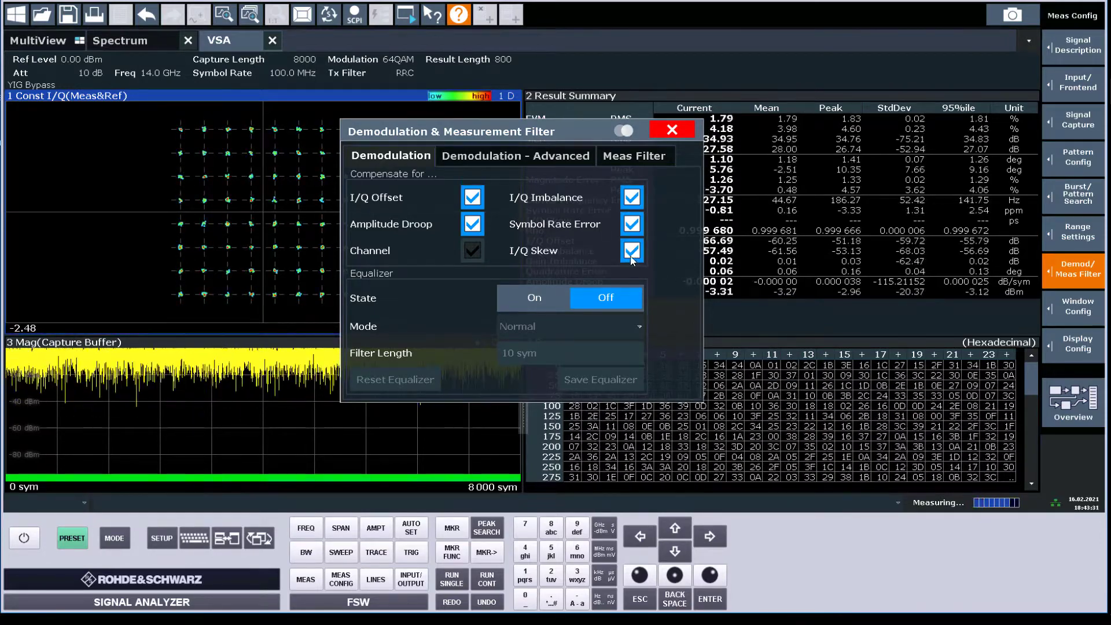
{"action": "left_click_drag", "start_coordinate": [521, 131], "coordinate": [886, 278]}
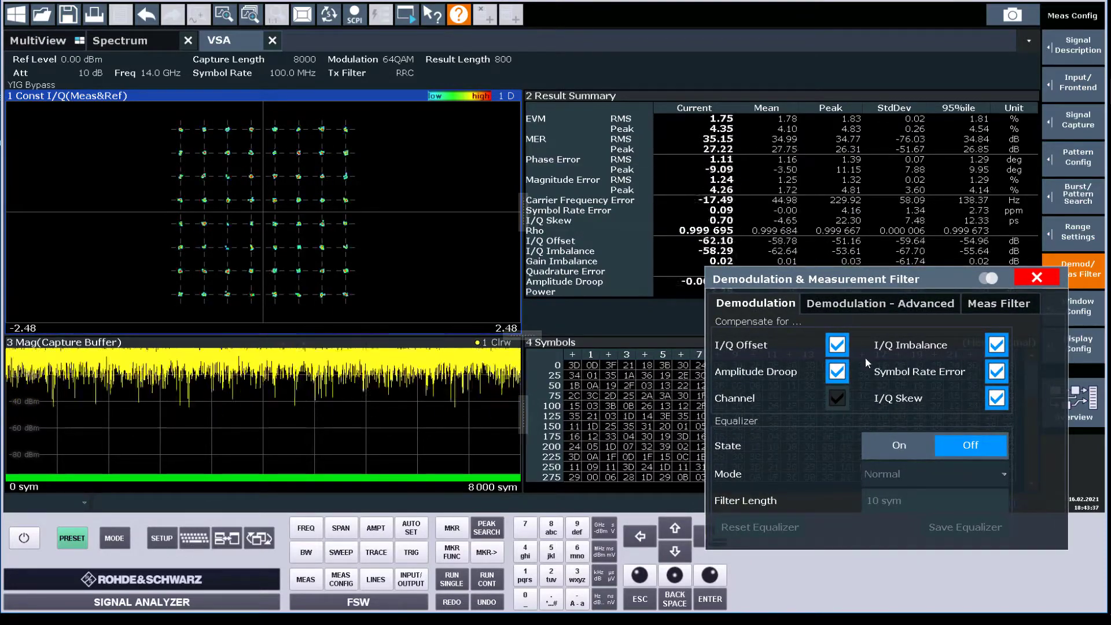
{"action": "left_click", "coordinate": [899, 447]}
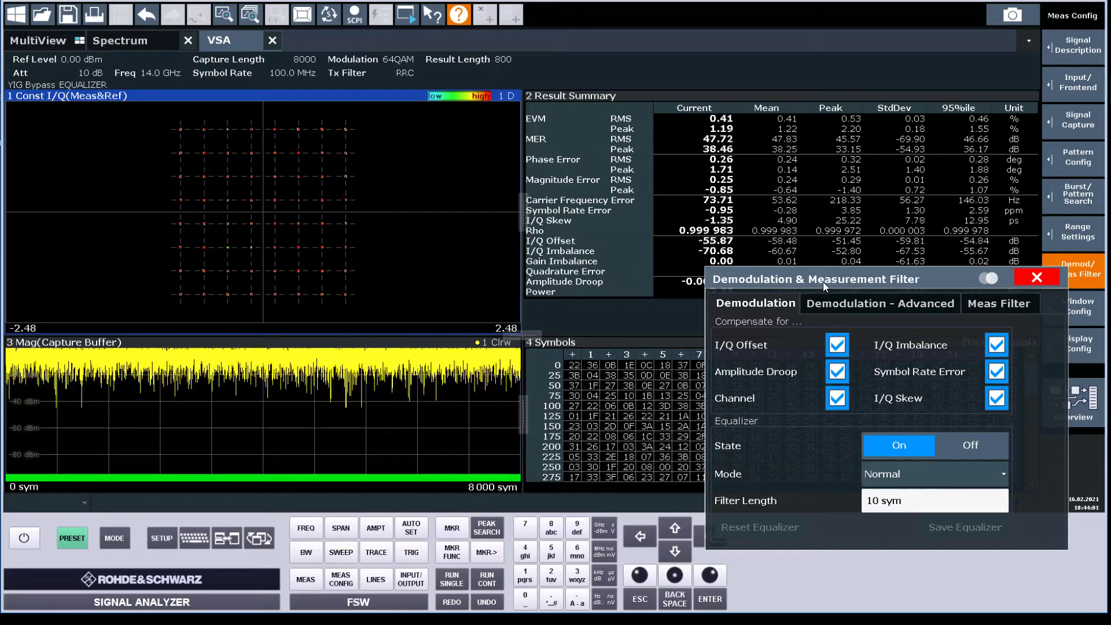
Step: Set Equalizer Mode to Freeze, reopen the mode list, then dismiss the Demodulation dialog
{"action": "mouse_move", "coordinate": [823, 282]}
{"action": "left_mouse_down"}
{"action": "mouse_move", "coordinate": [675, 174]}
{"action": "mouse_move", "coordinate": [641, 128]}
{"action": "left_mouse_up"}
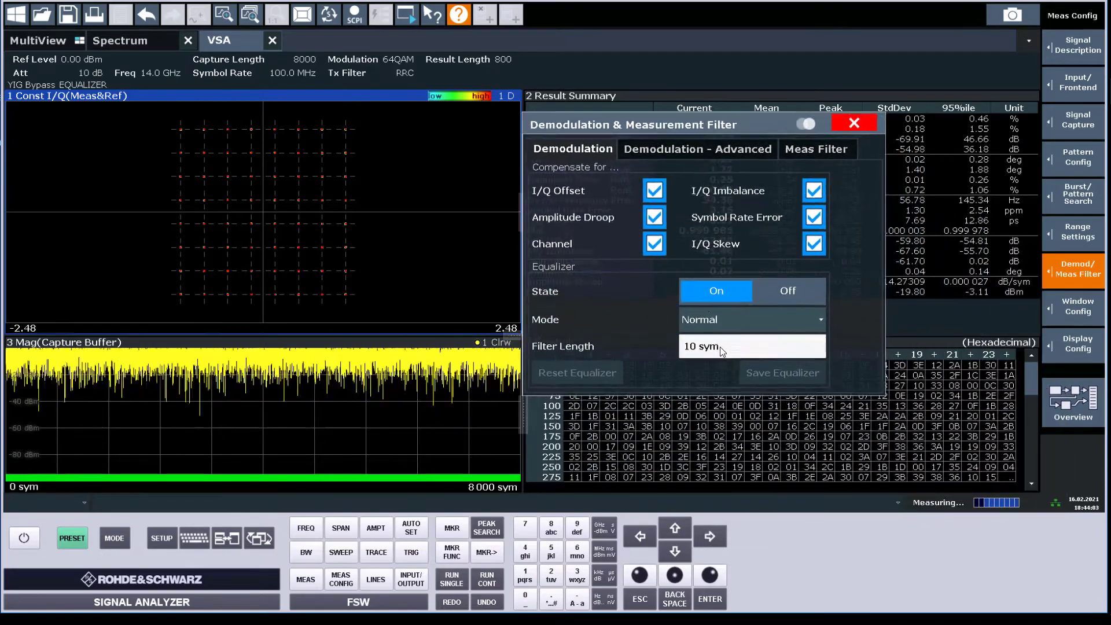
{"action": "left_click", "coordinate": [718, 319]}
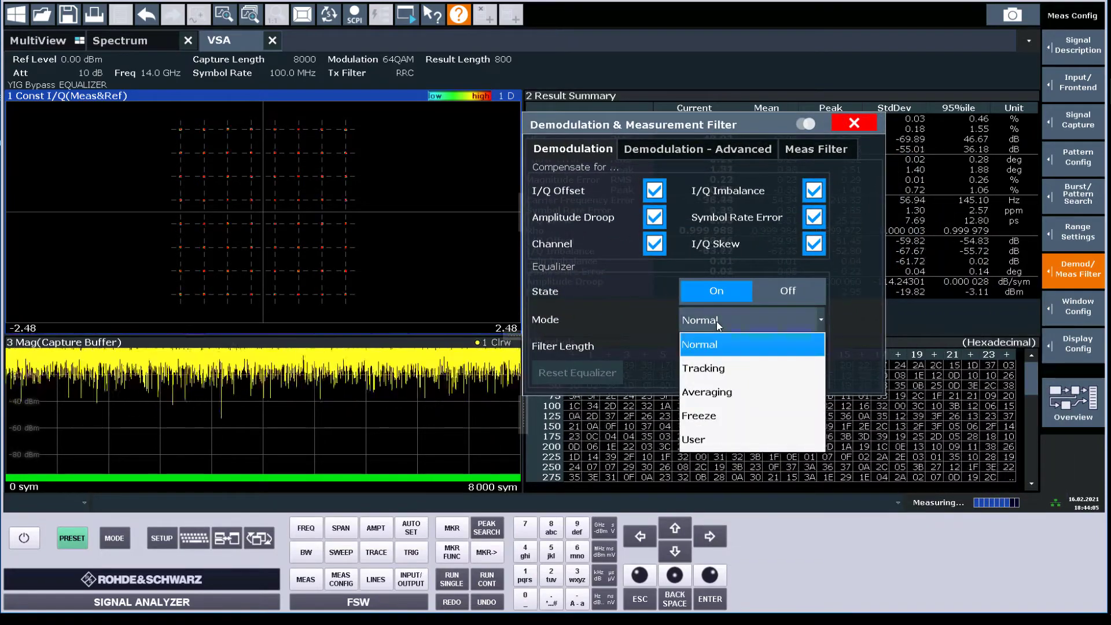
{"action": "left_click", "coordinate": [708, 416]}
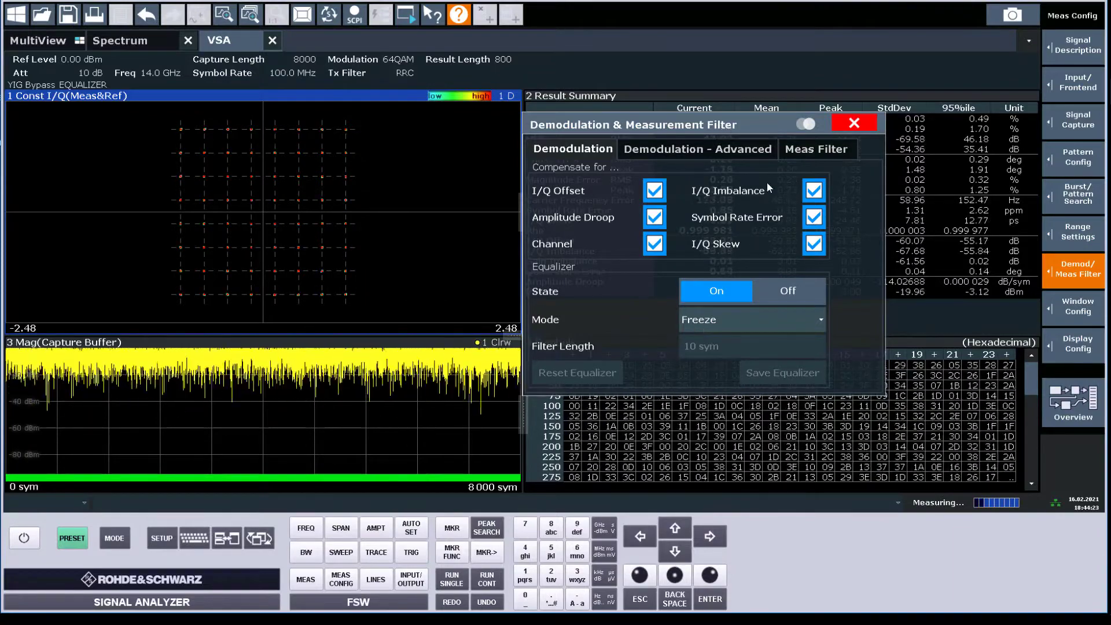
{"action": "left_click_drag", "start_coordinate": [753, 126], "coordinate": [867, 276]}
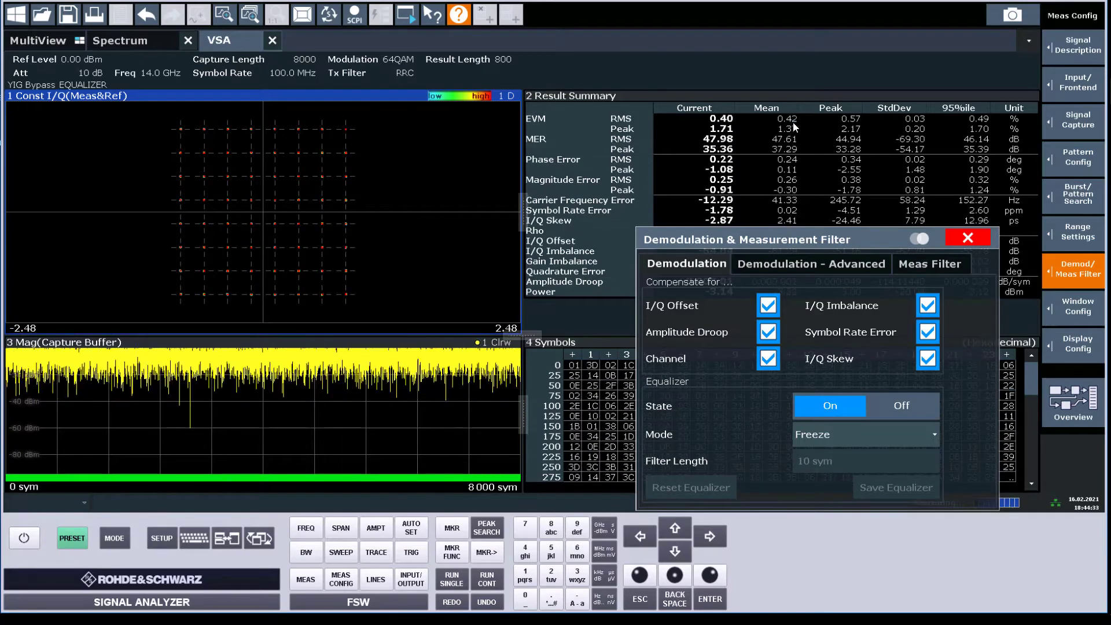
{"action": "left_click", "coordinate": [869, 437]}
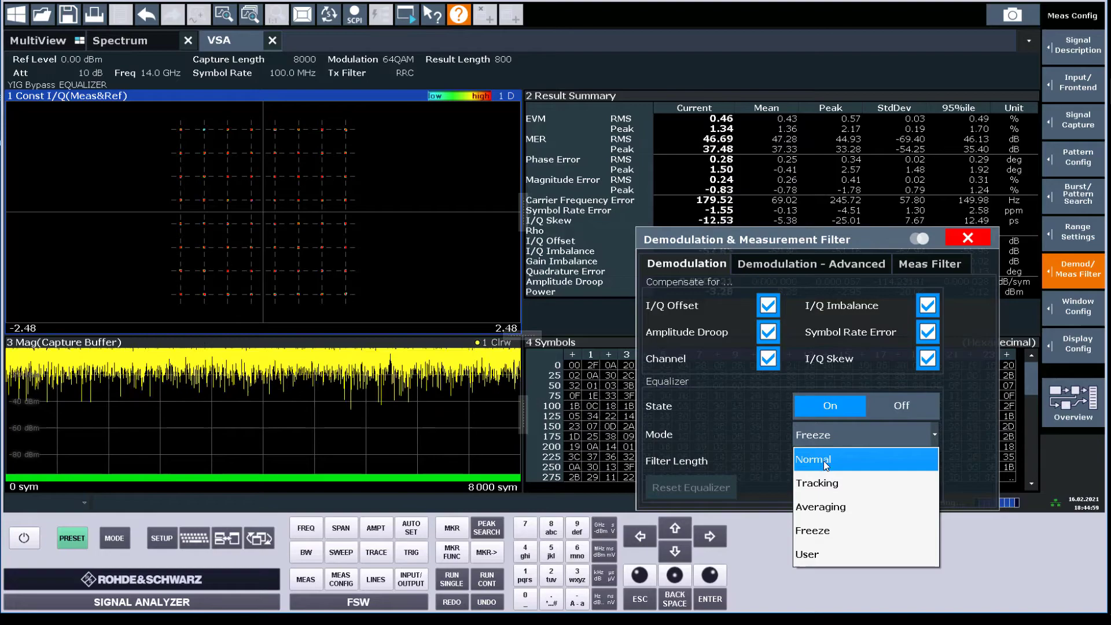
{"action": "key", "text": "Escape"}
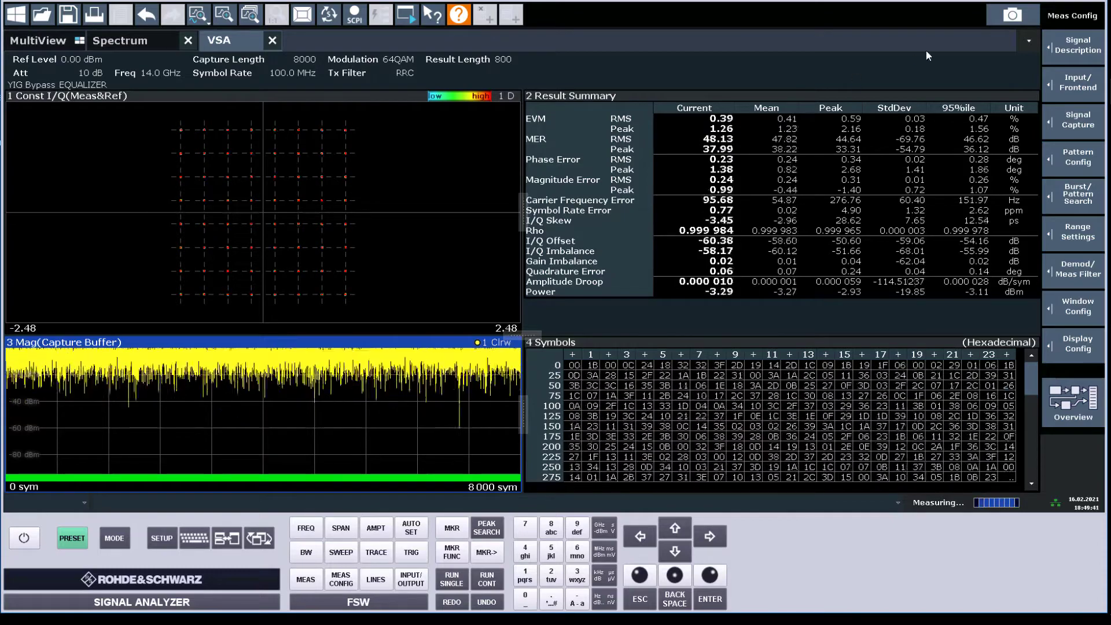
Step: Turn on Known Data in the signal description, using a PRBS sequence as its source
{"action": "left_click", "coordinate": [1067, 48]}
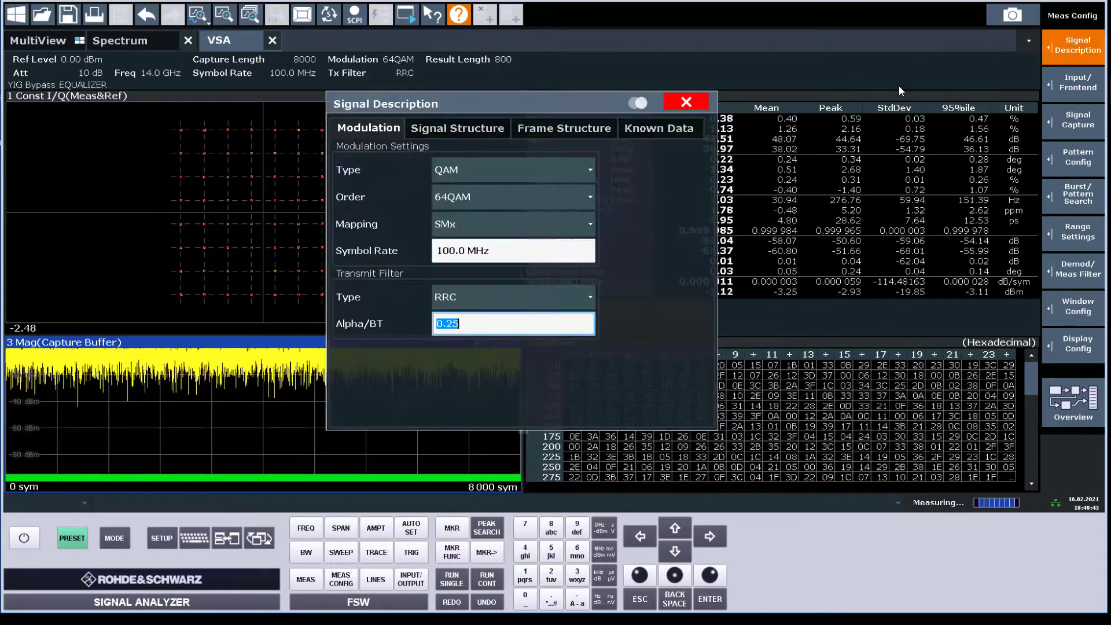
{"action": "left_click", "coordinate": [659, 128]}
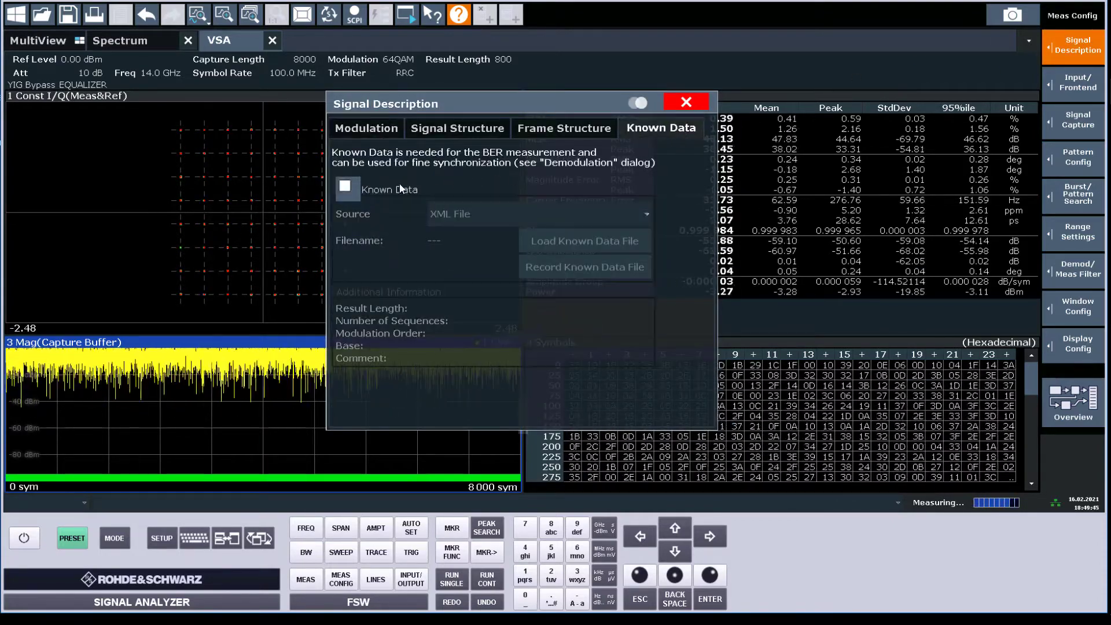
{"action": "left_click", "coordinate": [346, 189]}
{"action": "left_click", "coordinate": [508, 214]}
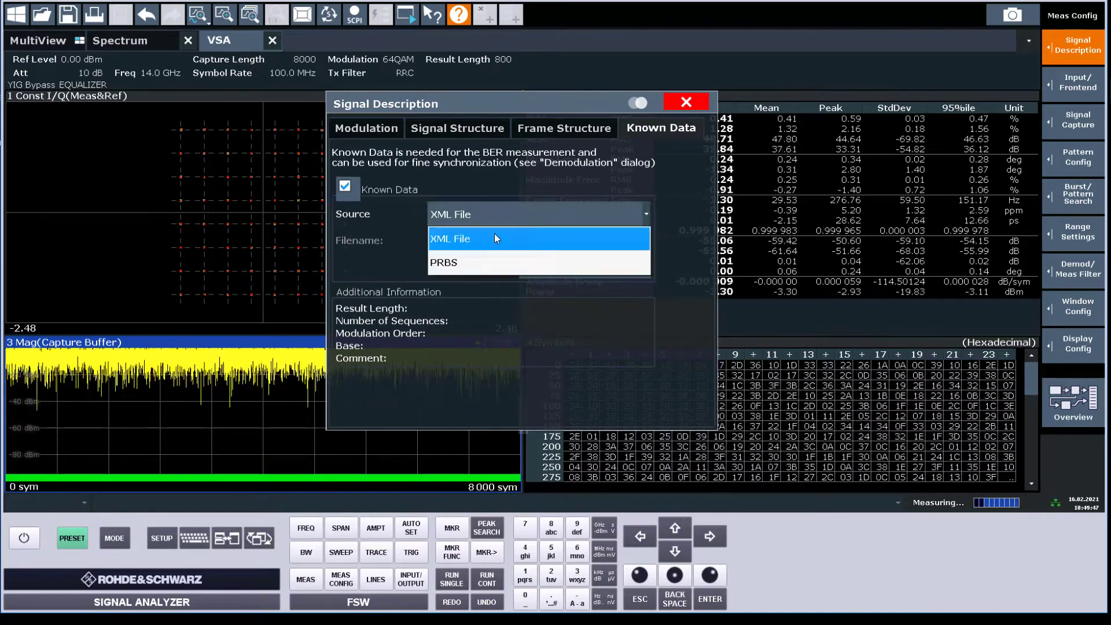
{"action": "left_click", "coordinate": [464, 263]}
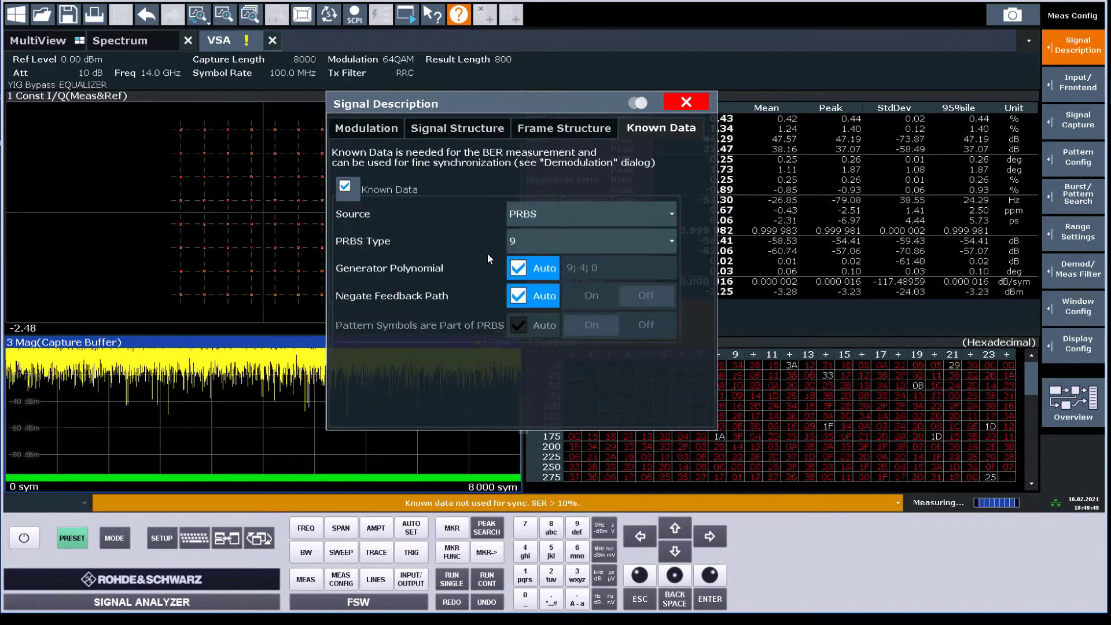
{"action": "left_click", "coordinate": [538, 241]}
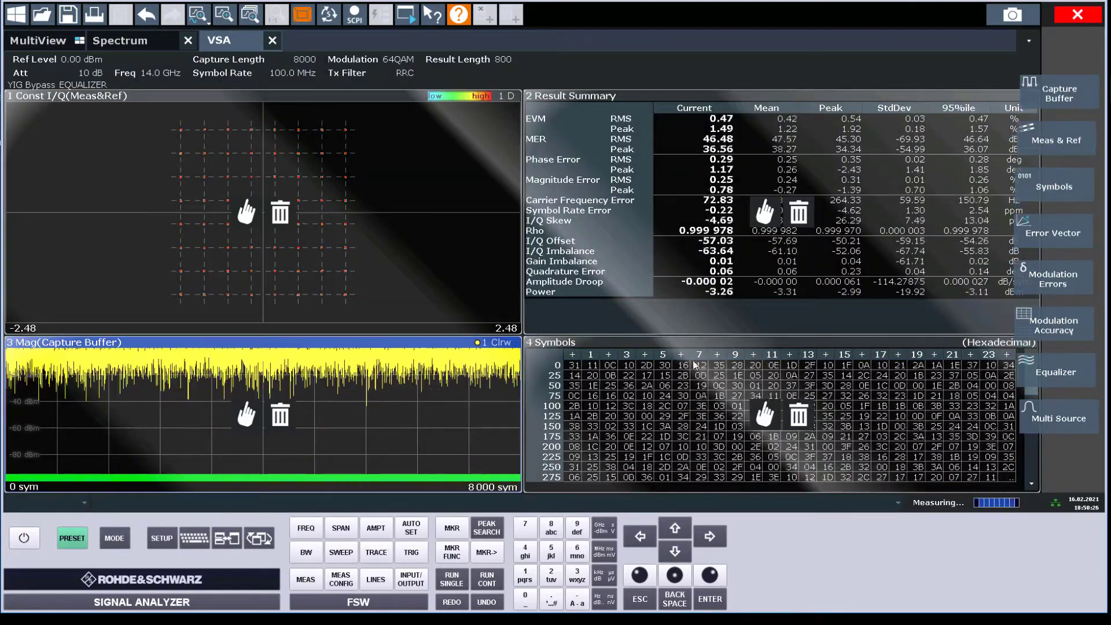
Step: Place a Modulation Accuracy display in the bottom row and switch it to Bit Error Rate
{"action": "left_click_drag", "start_coordinate": [1055, 334], "coordinate": [522, 437]}
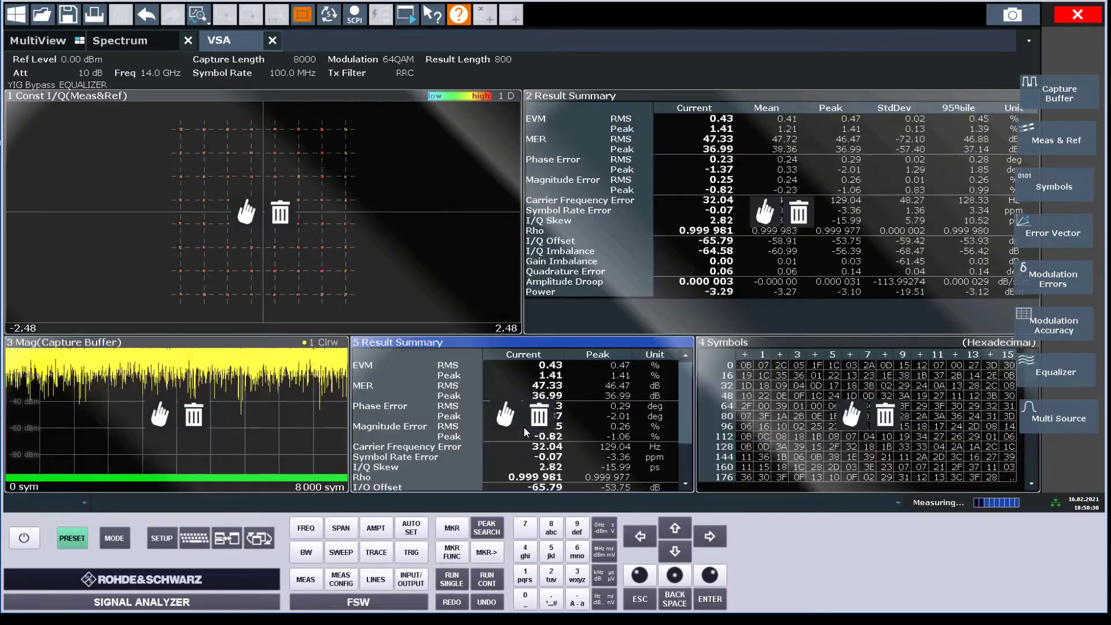
{"action": "left_click", "coordinate": [1078, 16]}
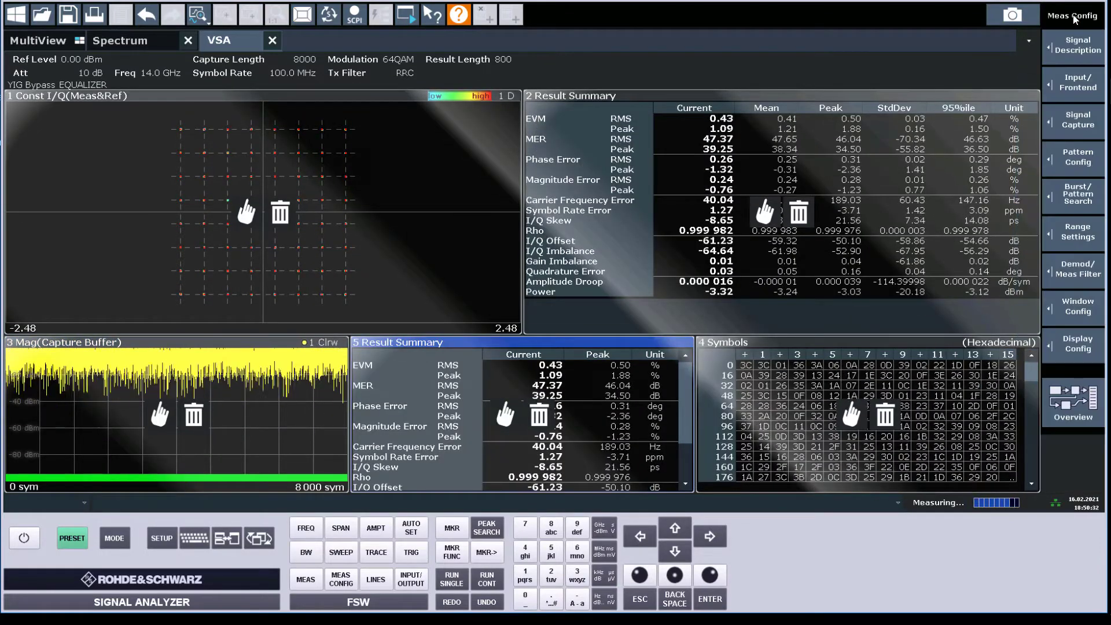
{"action": "left_click", "coordinate": [1077, 309]}
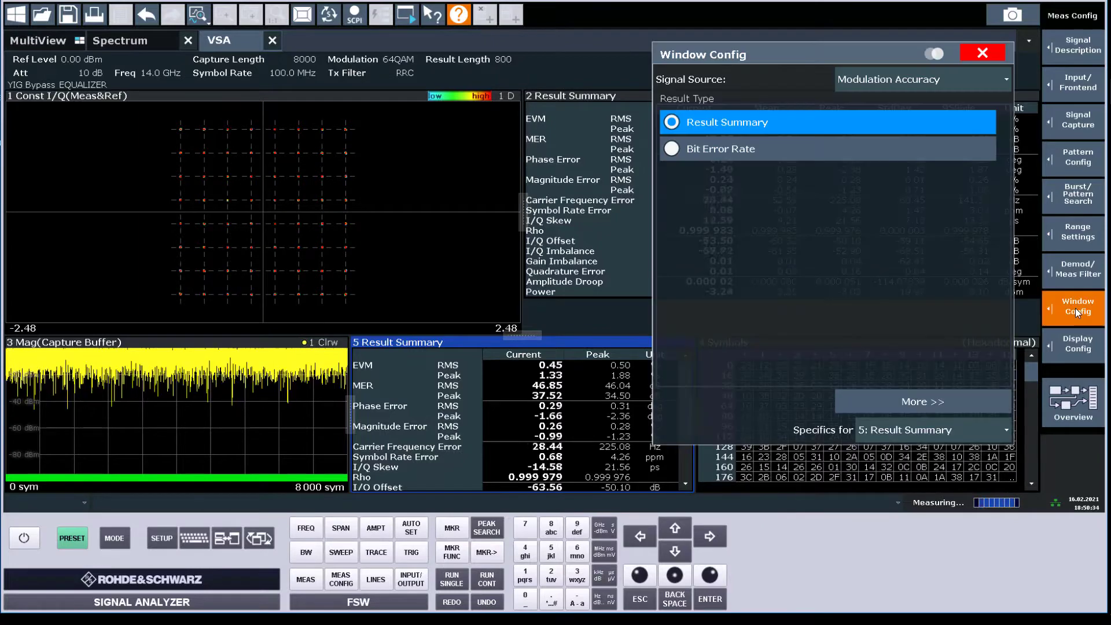
{"action": "left_click", "coordinate": [743, 150]}
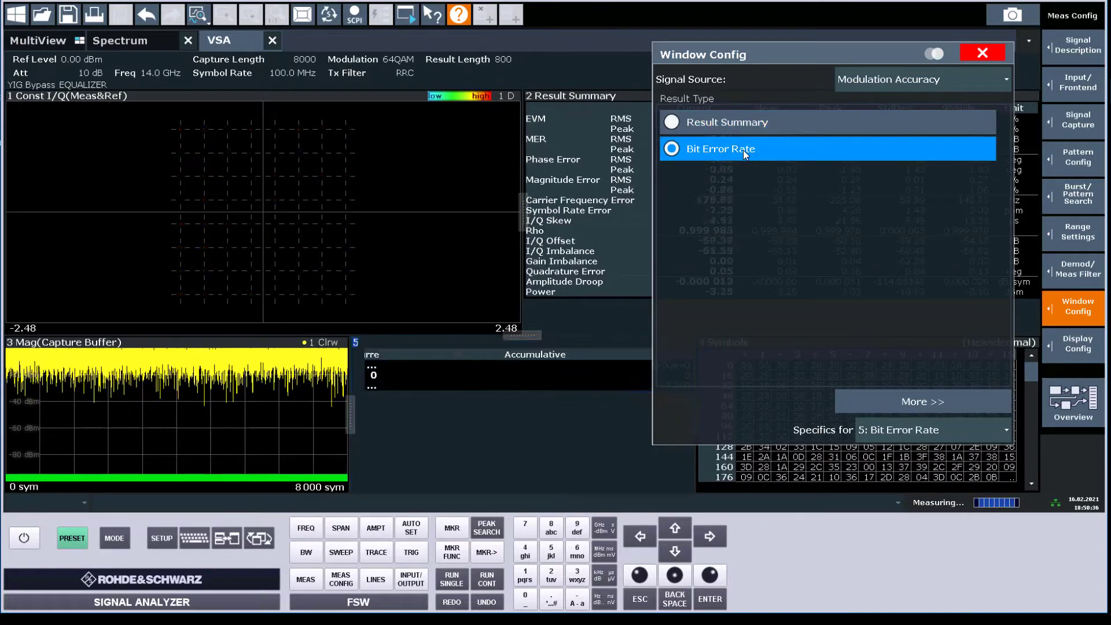
{"action": "left_click", "coordinate": [982, 55]}
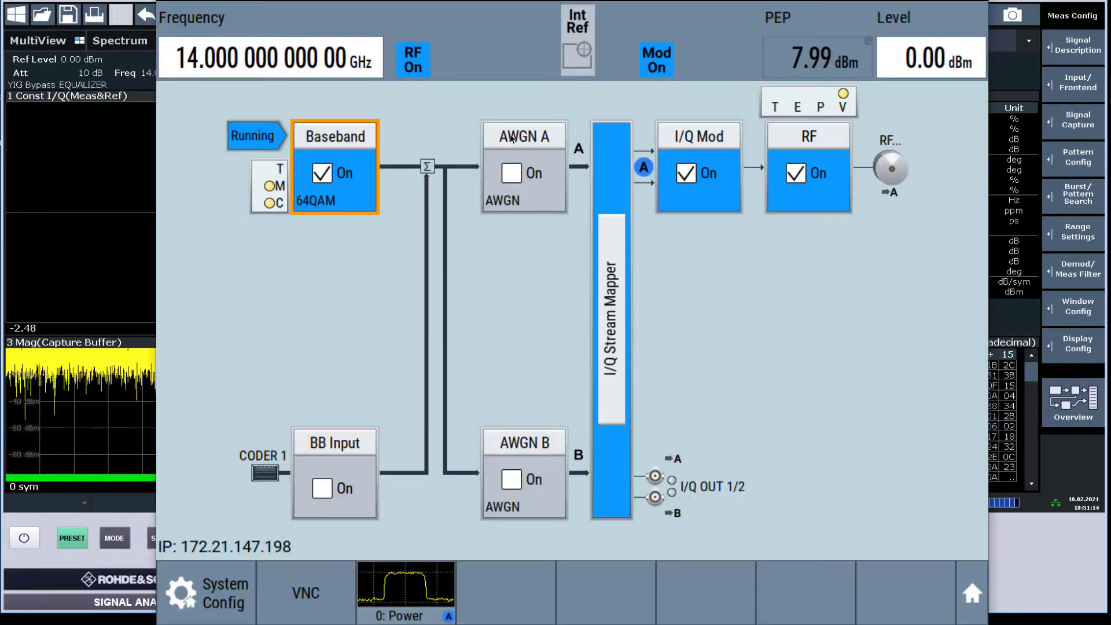
Step: Set the path A AWGN system bandwidth to 150 MHz
{"action": "left_click", "coordinate": [508, 142]}
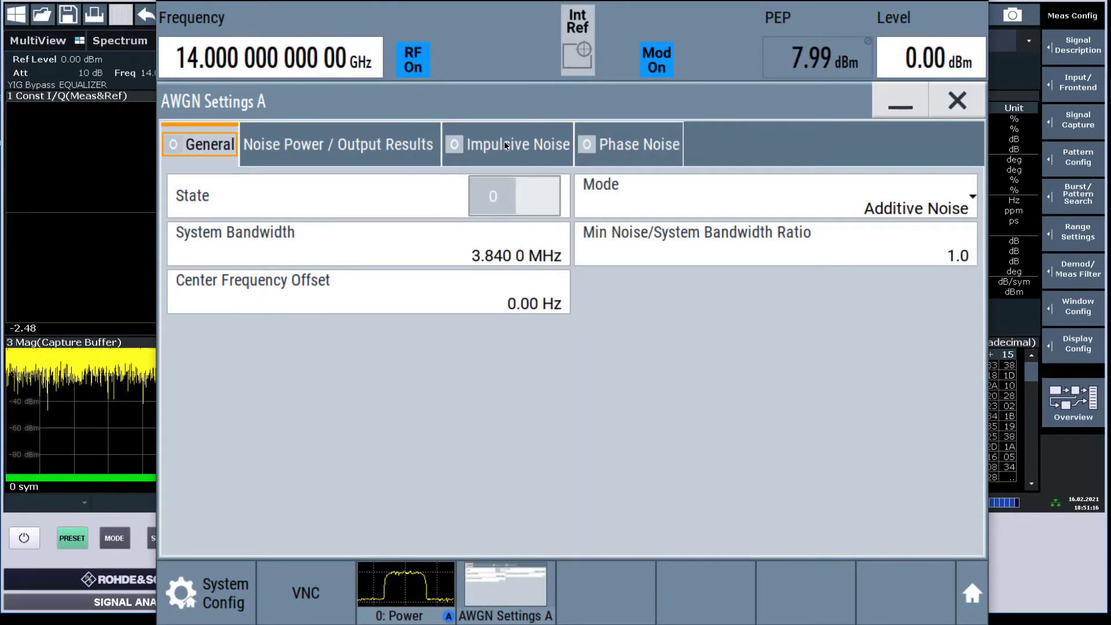
{"action": "left_click", "coordinate": [476, 258]}
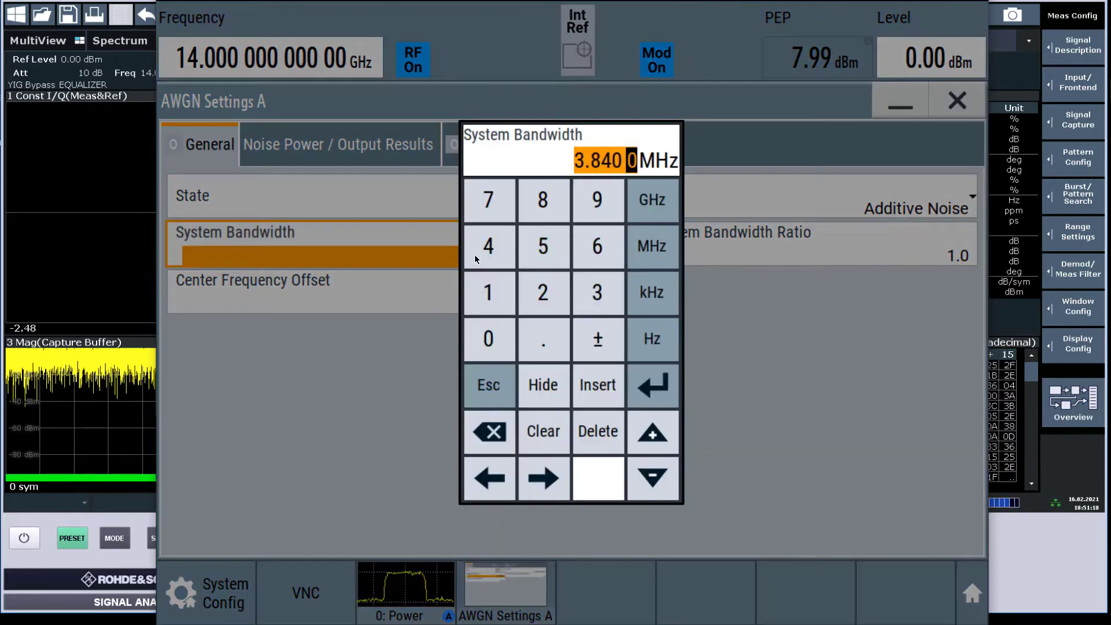
{"action": "type", "text": "150"}
{"action": "key", "text": "Return"}
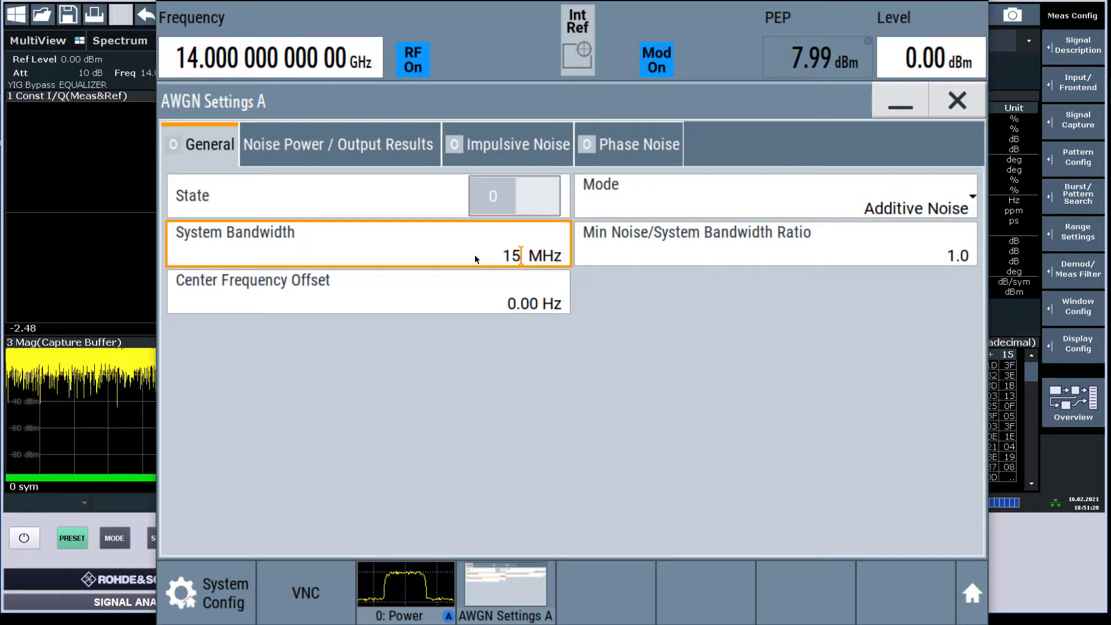
{"action": "left_click", "coordinate": [475, 255]}
{"action": "type", "text": "0.0000"}
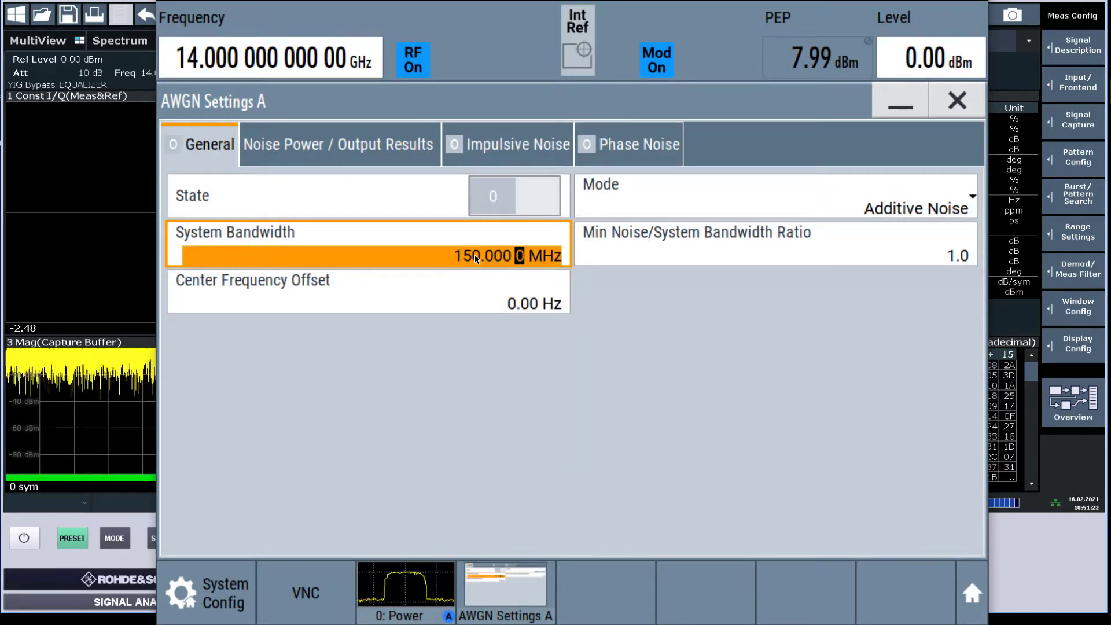
Step: Set the carrier-to-noise ratio to 20 dB and switch the AWGN state on
{"action": "left_click", "coordinate": [368, 149]}
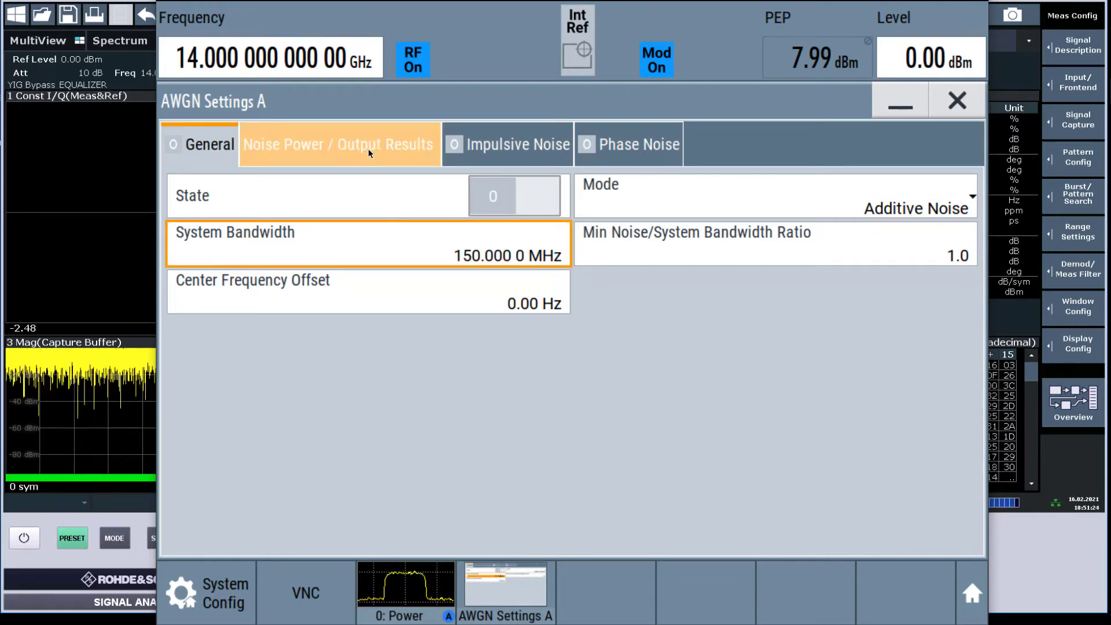
{"action": "left_click", "coordinate": [419, 293]}
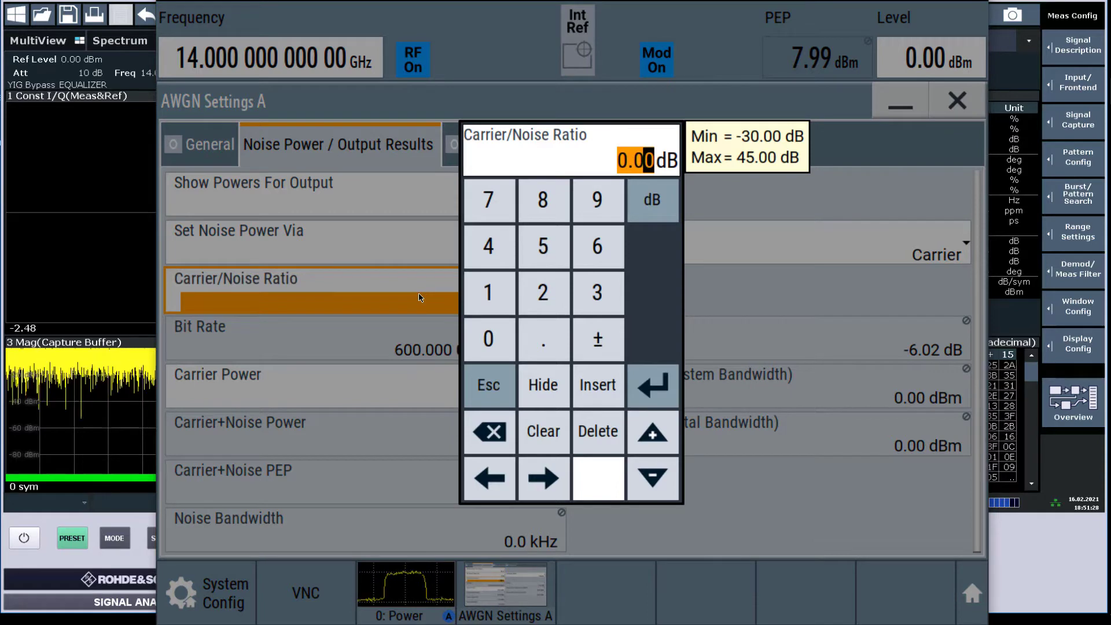
{"action": "type", "text": "20"}
{"action": "key", "text": "Return"}
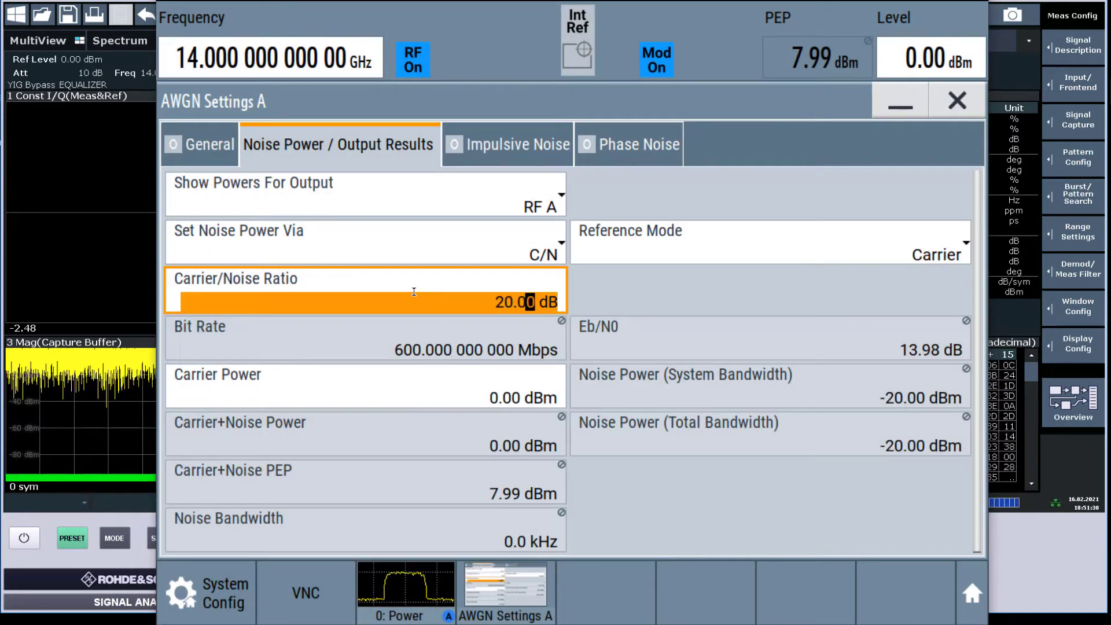
{"action": "left_click", "coordinate": [209, 144]}
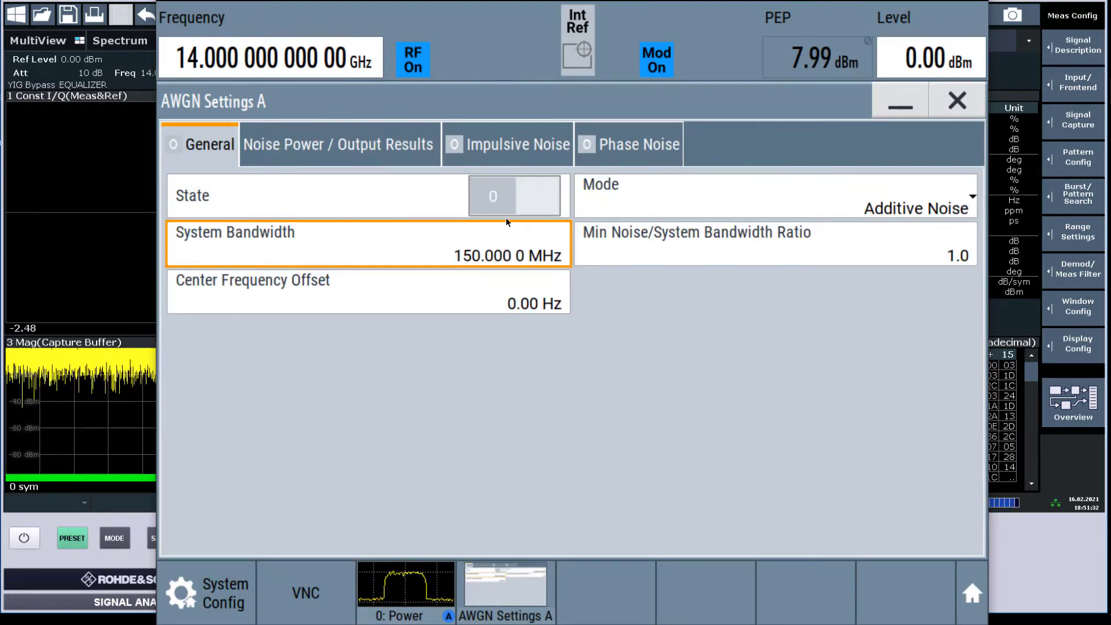
{"action": "left_click", "coordinate": [544, 209]}
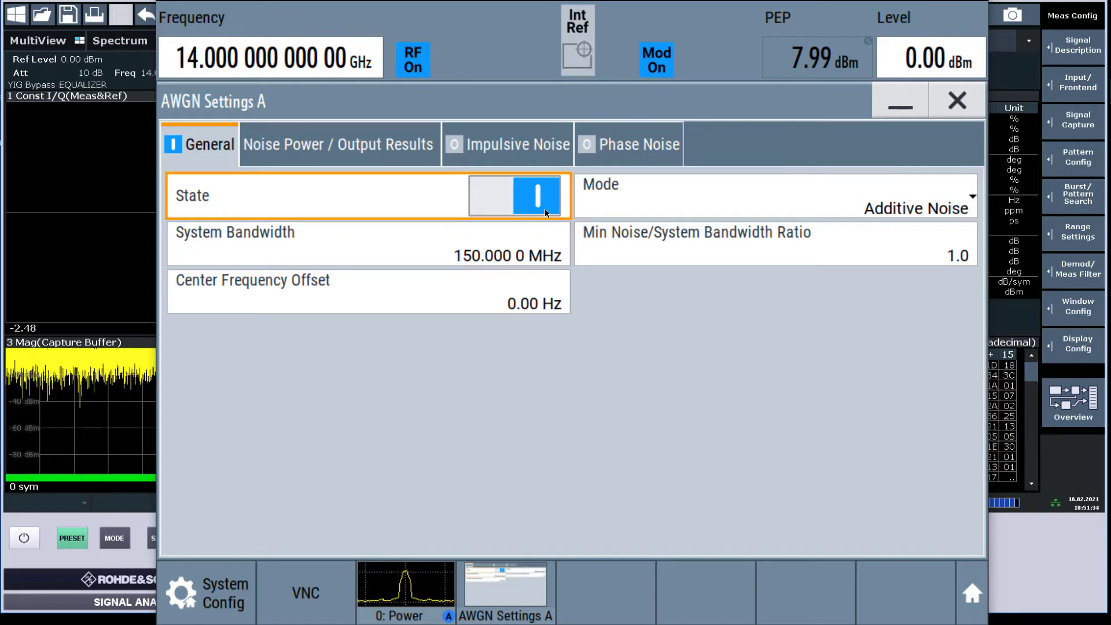
{"action": "left_click", "coordinate": [957, 103]}
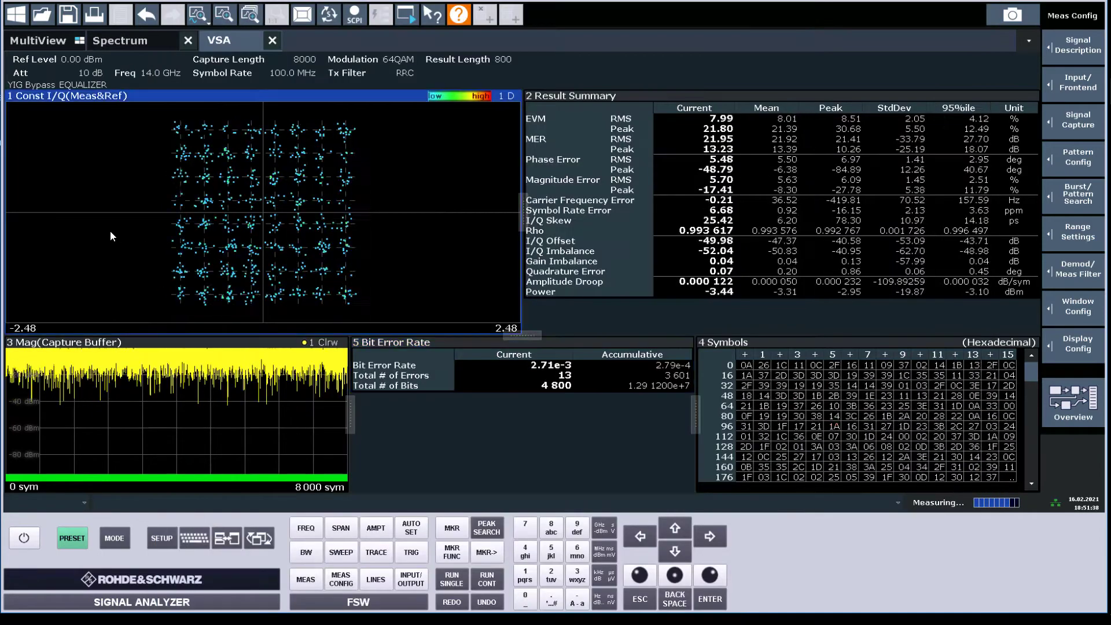